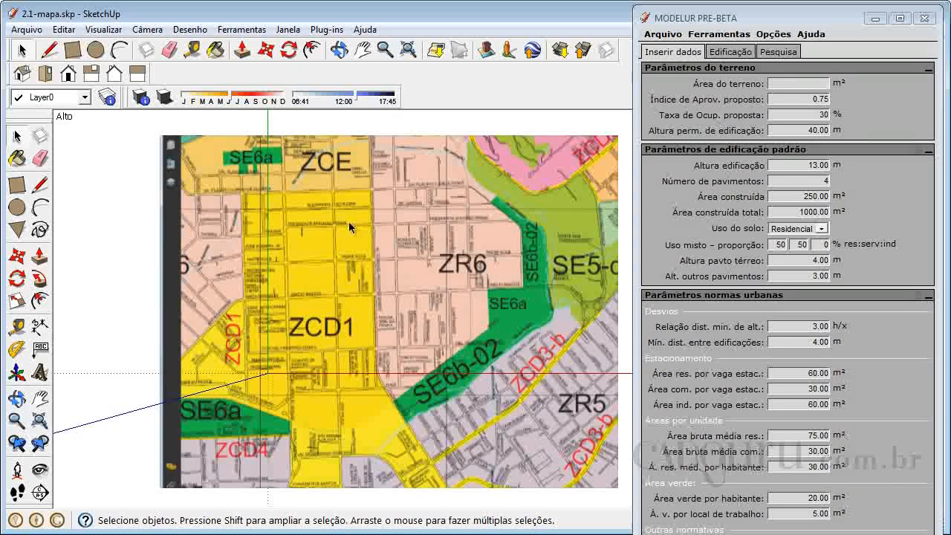
# - Examine the zoning map image and the streets around zone ZCD1
pyautogui.click(446, 354)
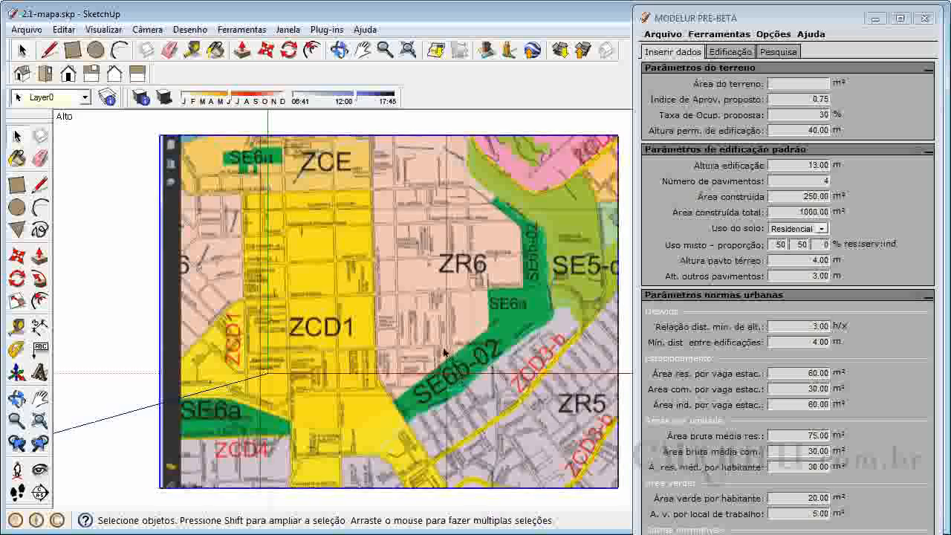
pyautogui.click(127, 311)
pyautogui.scroll(3, 311, 338)
pyautogui.scroll(2, 309, 337)
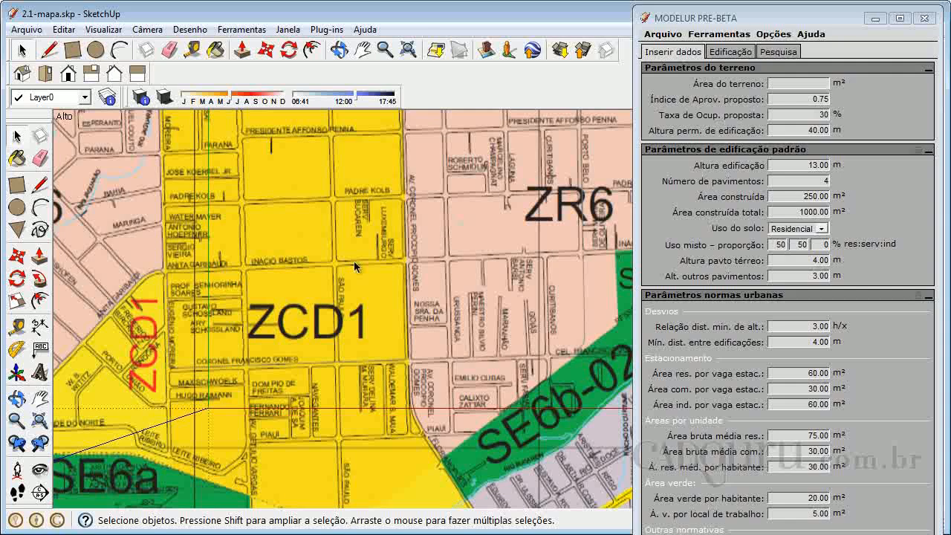
pyautogui.scroll(-1, 358, 268)
pyautogui.scroll(-3, 358, 269)
pyautogui.scroll(-1, 316, 295)
pyautogui.scroll(-1, 286, 292)
pyautogui.scroll(2, 446, 272)
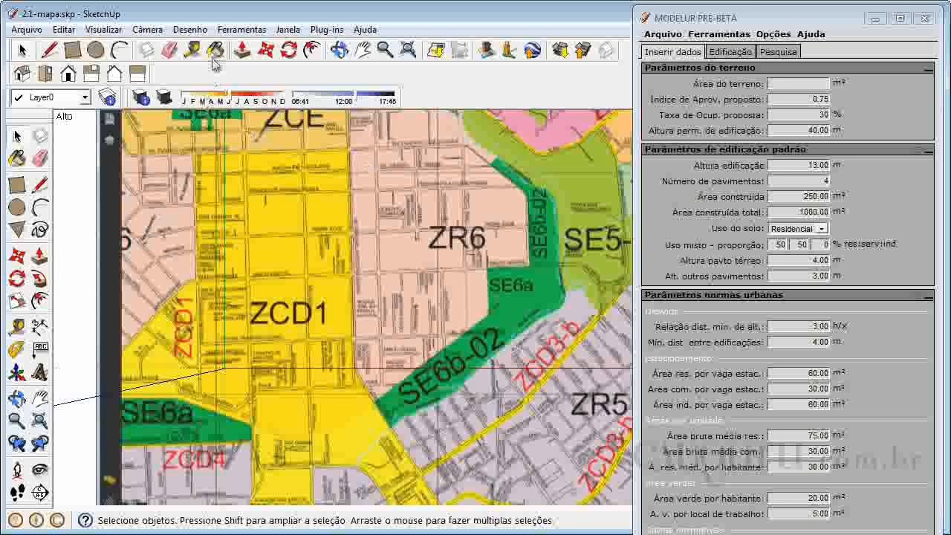
# - Close the Modelur window and examine the streets between zones ZCD1 and SE6a on the map
pyautogui.click(924, 20)
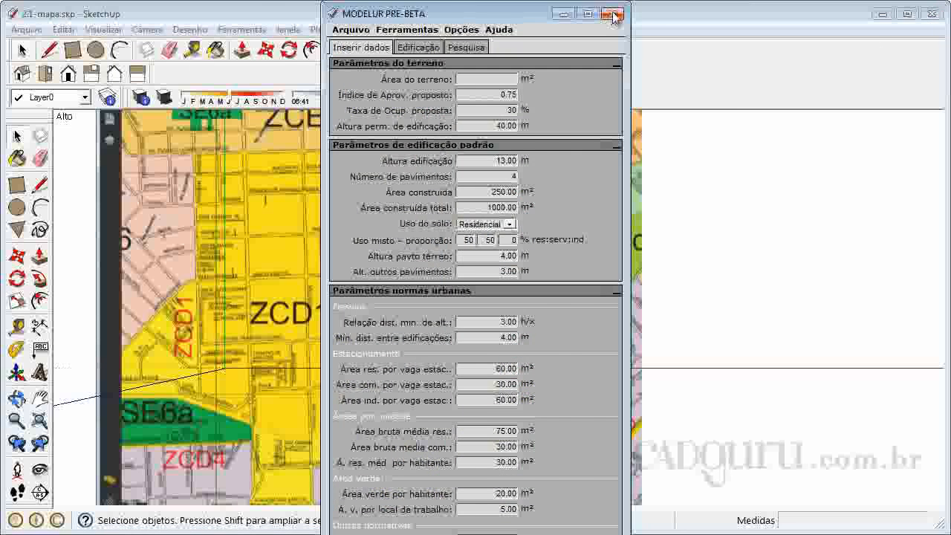
pyautogui.scroll(-3, 675, 289)
pyautogui.scroll(4, 383, 275)
pyautogui.scroll(3, 432, 291)
pyautogui.scroll(2, 494, 315)
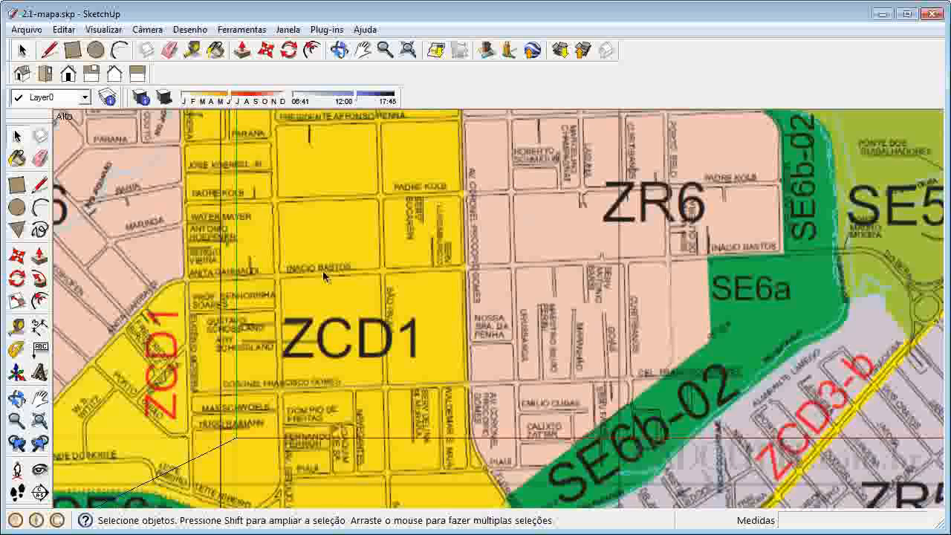
pyautogui.scroll(-2, 465, 250)
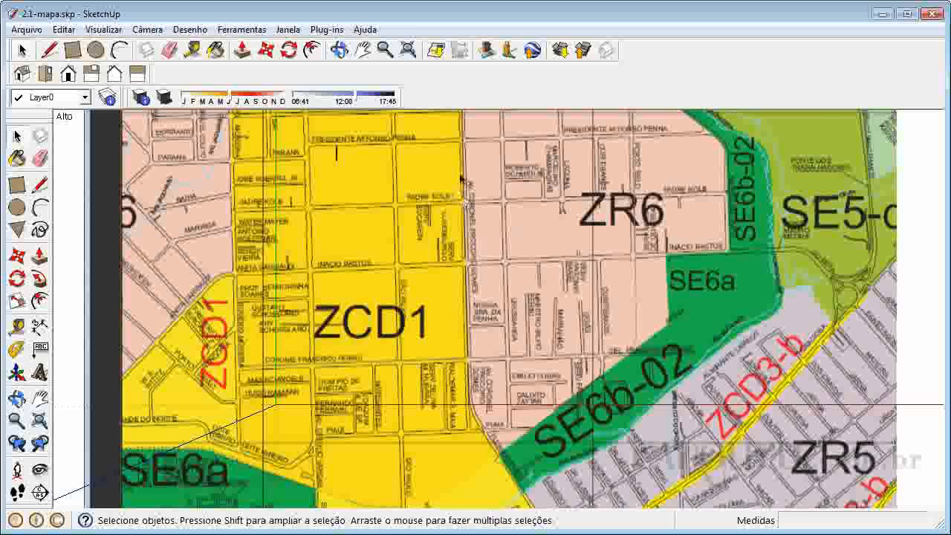
pyautogui.scroll(2, 468, 178)
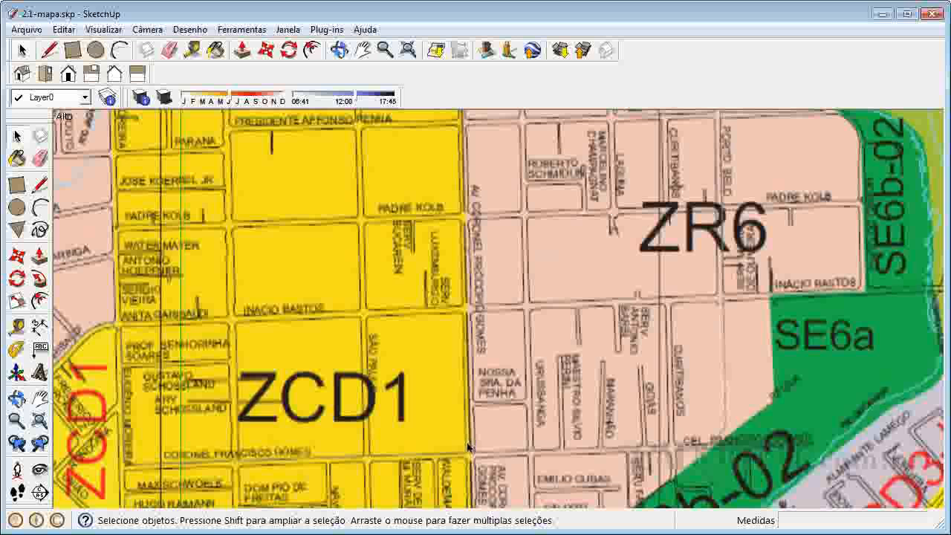
pyautogui.scroll(-1, 223, 323)
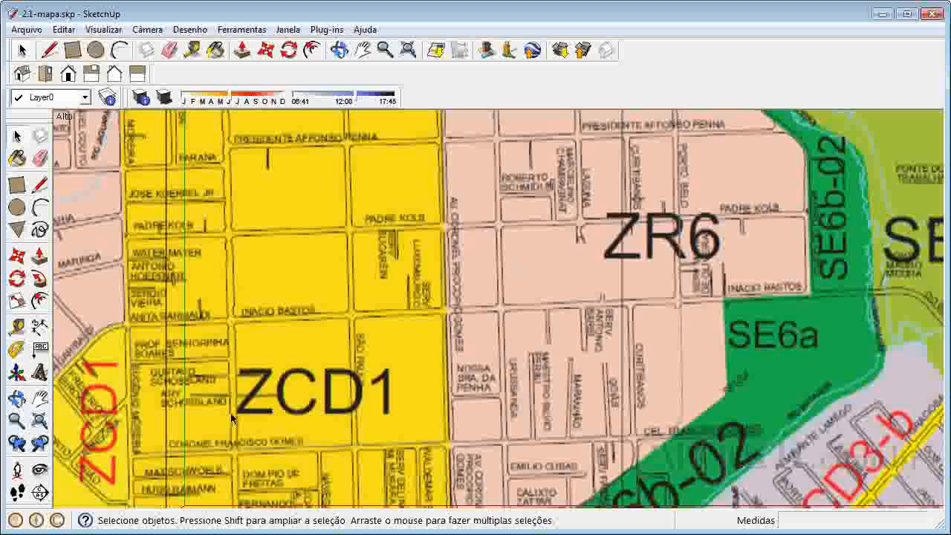
pyautogui.scroll(-3, 231, 418)
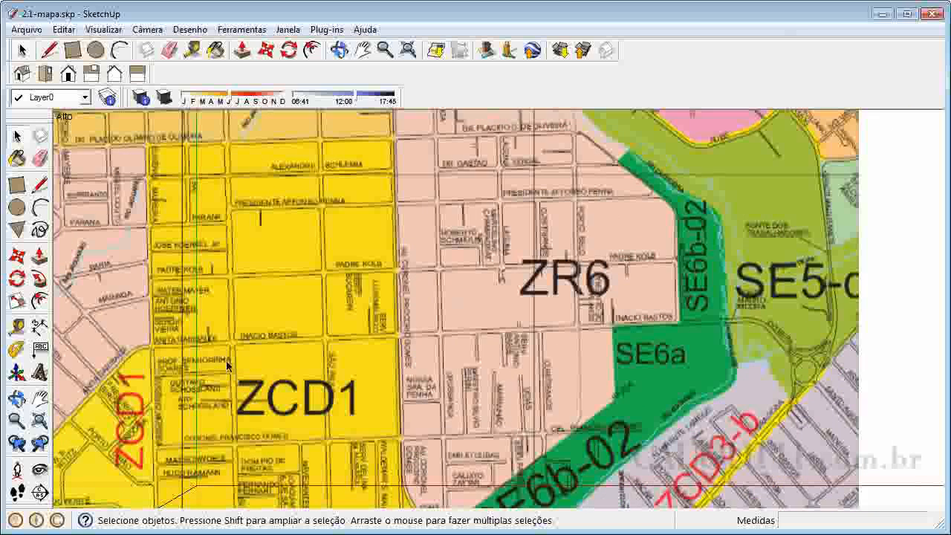
pyautogui.scroll(2, 233, 297)
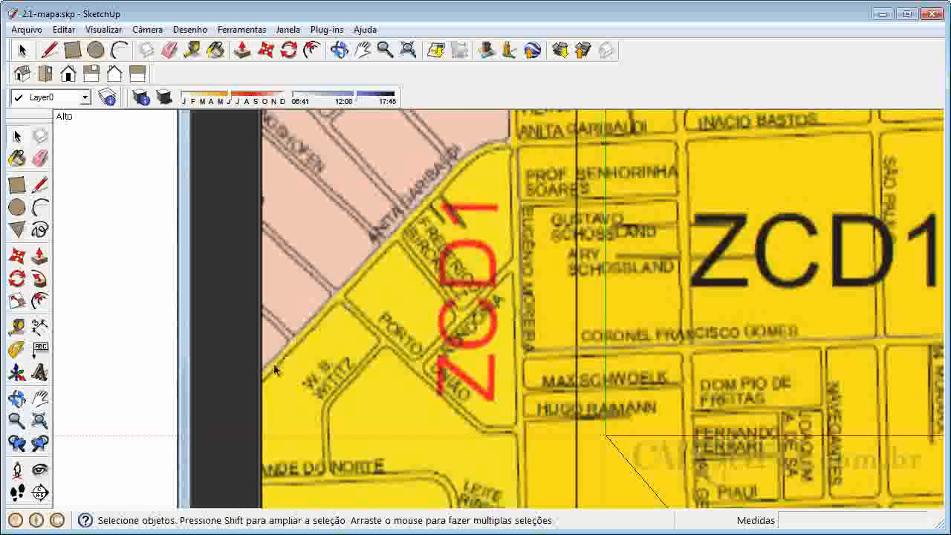
# - Draw an edge across Anita Garibaldi street at the map's border and a line along its lower side up to the bend
pyautogui.click(40, 184)
pyautogui.scroll(2, 266, 372)
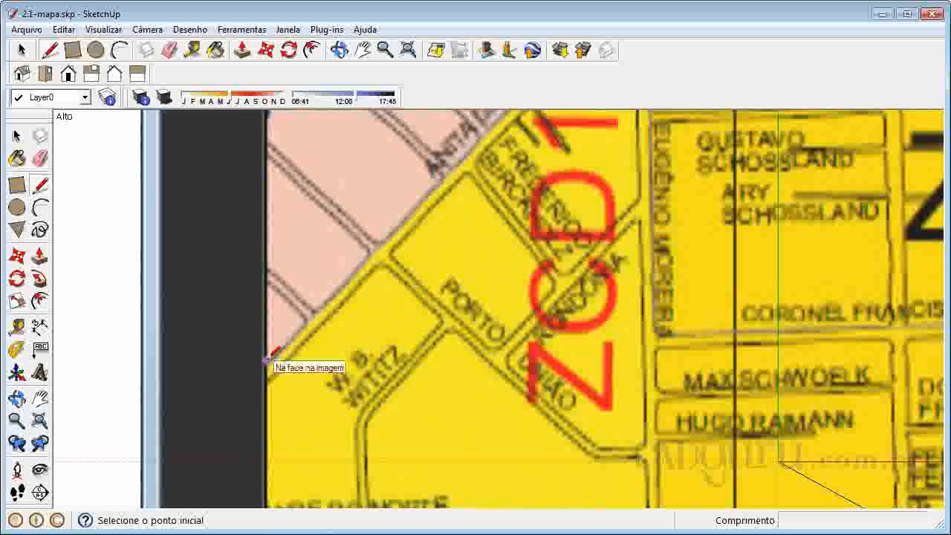
pyautogui.scroll(2, 266, 364)
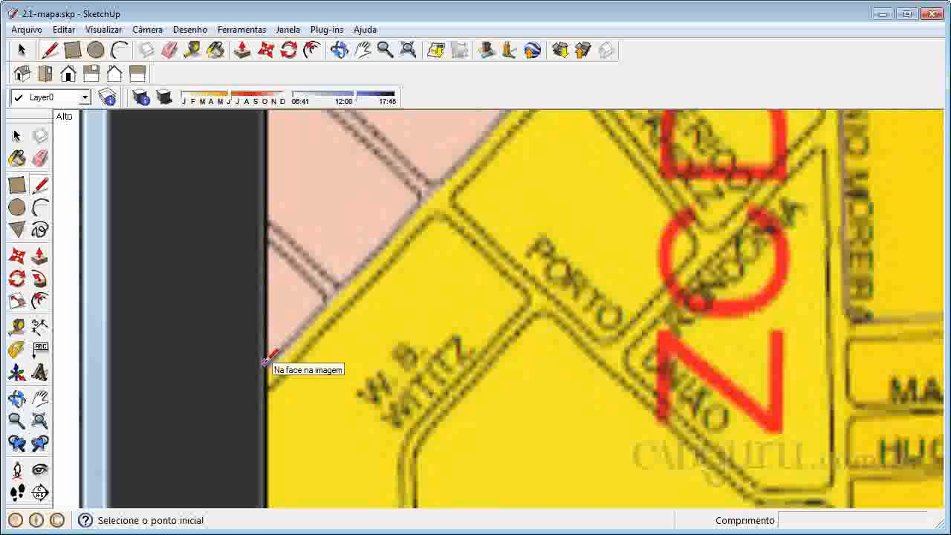
pyautogui.click(266, 363)
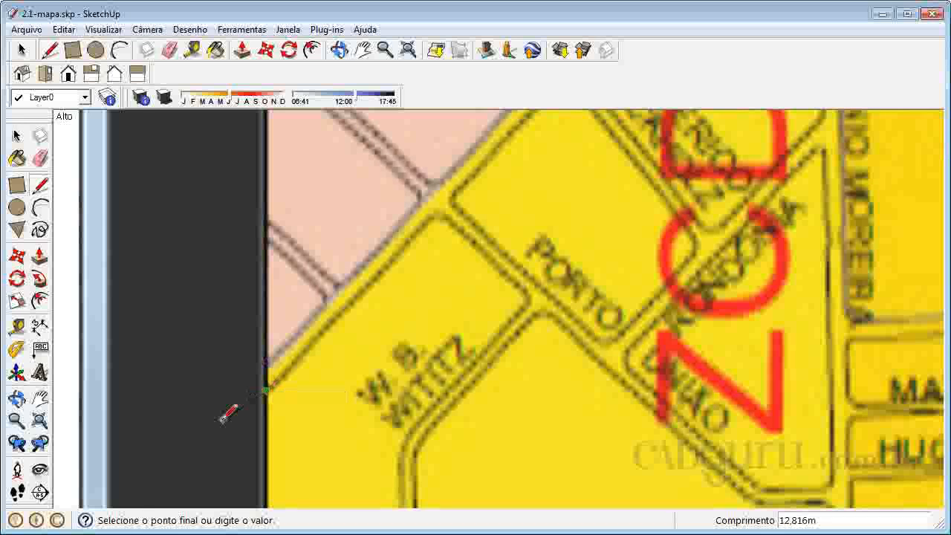
pyautogui.scroll(-4, 245, 392)
pyautogui.scroll(4, 466, 153)
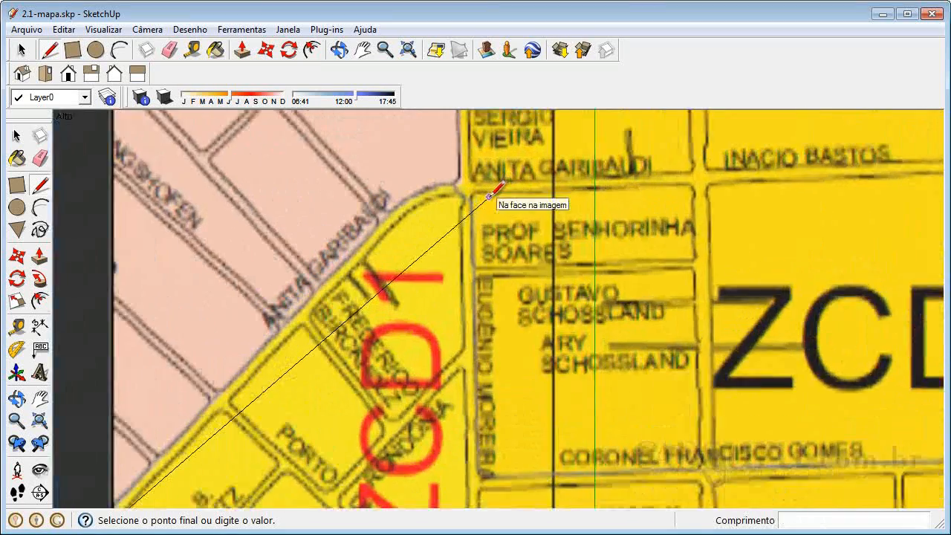
pyautogui.click(374, 236)
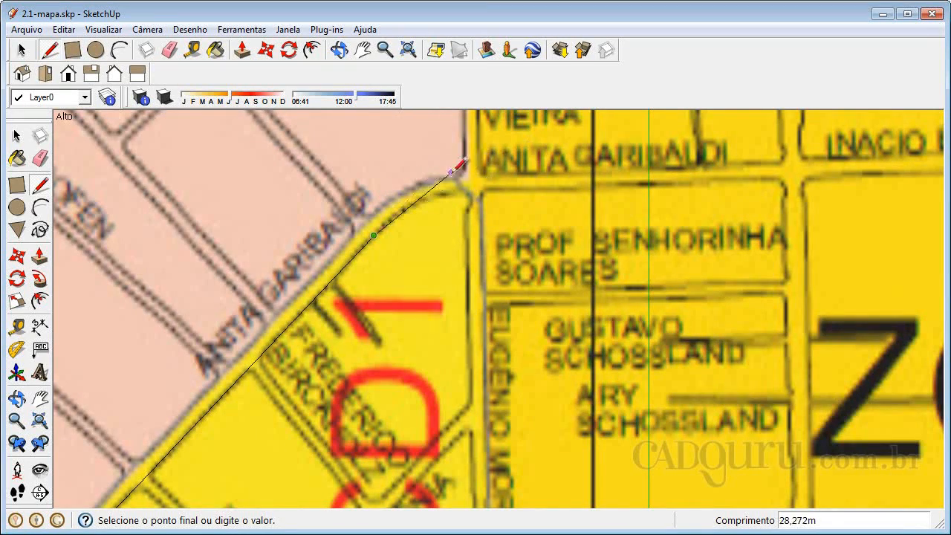
# - Draw an arc along the lower side of the Anita Garibaldi bend with a bulge of about 3.4 m
pyautogui.click(38, 211)
pyautogui.scroll(2, 383, 223)
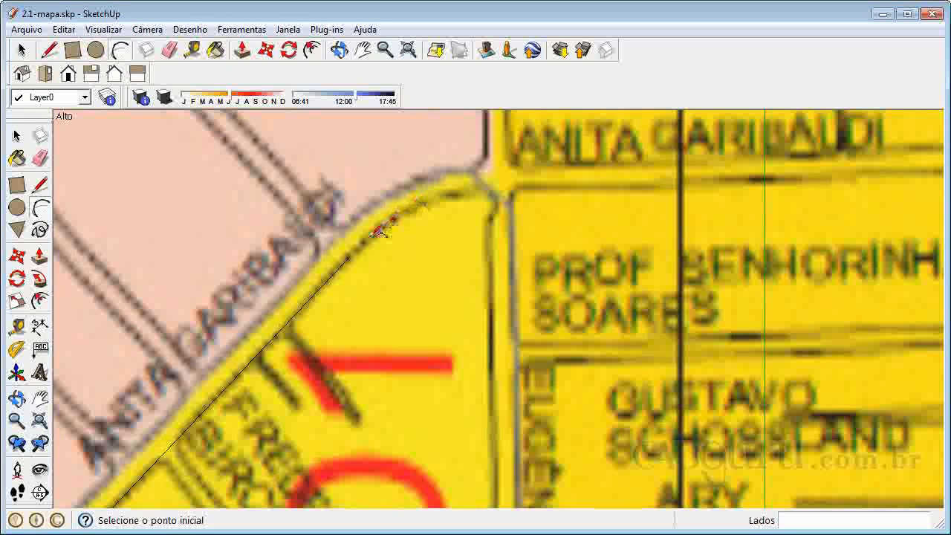
pyautogui.click(348, 258)
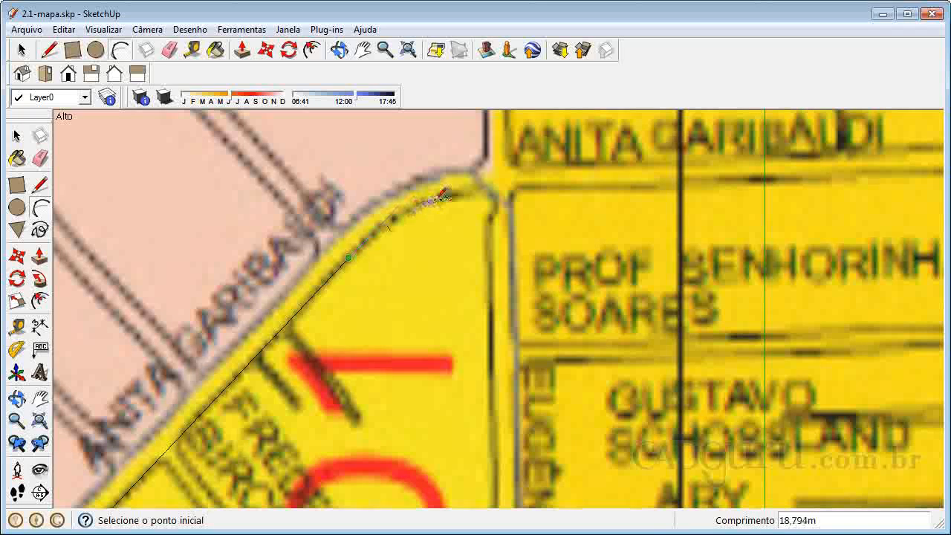
pyautogui.click(482, 191)
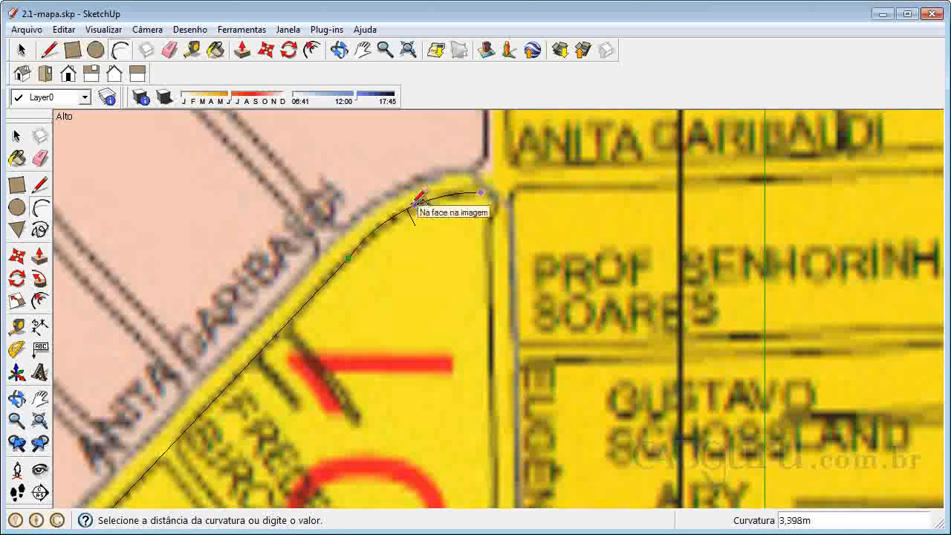
pyautogui.click(416, 200)
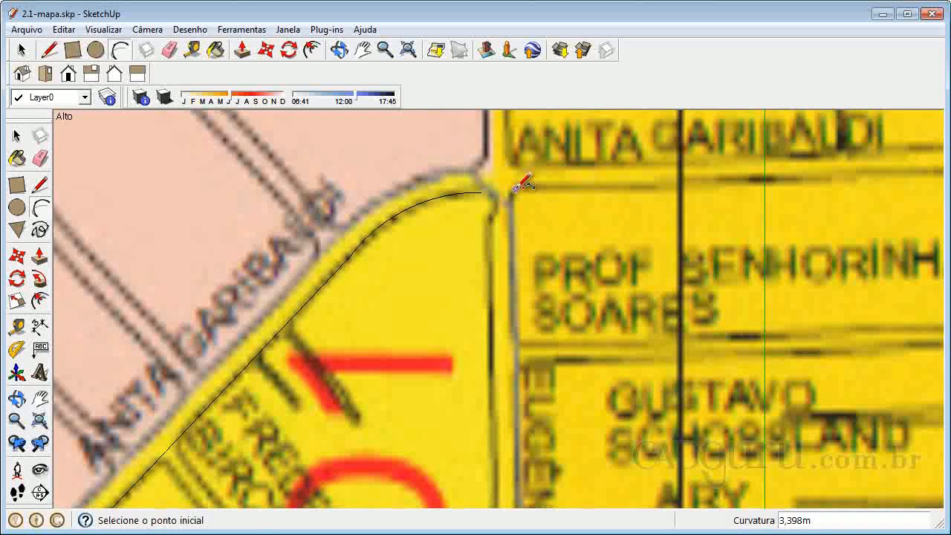
# - Draw a line about 678 m long from the arc's end along the lower side of Inácio Bastos street into zone SE5
pyautogui.click(41, 184)
pyautogui.click(482, 193)
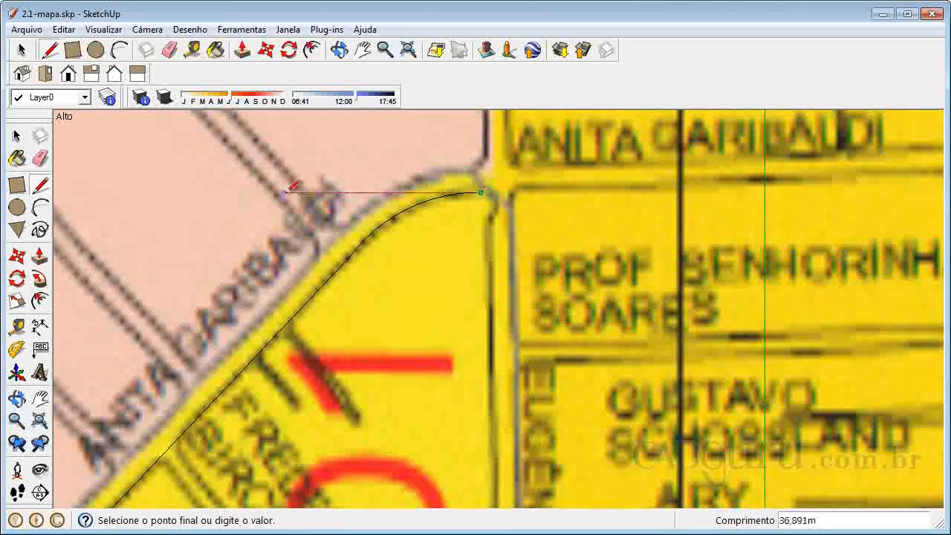
pyautogui.scroll(-10, 292, 186)
pyautogui.scroll(1, 864, 190)
pyautogui.scroll(5, 864, 189)
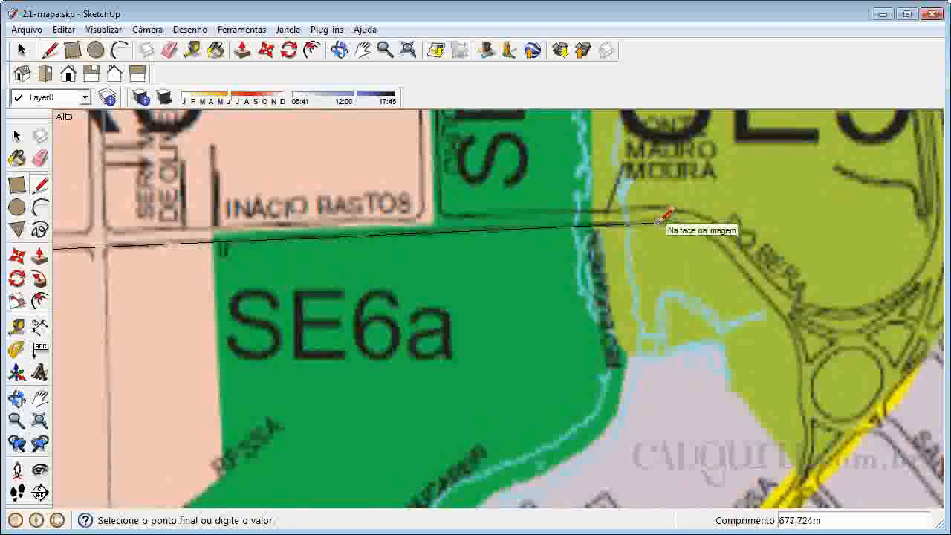
pyautogui.click(658, 222)
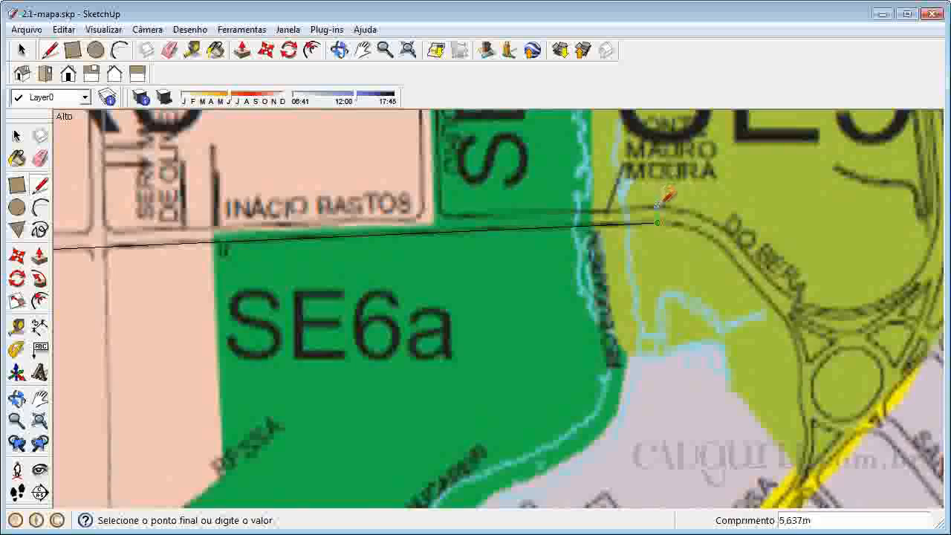
# - Draw a short edge across the street's end in zone SE5 and a line along its upper side back to the bend
pyautogui.scroll(-3, 786, 190)
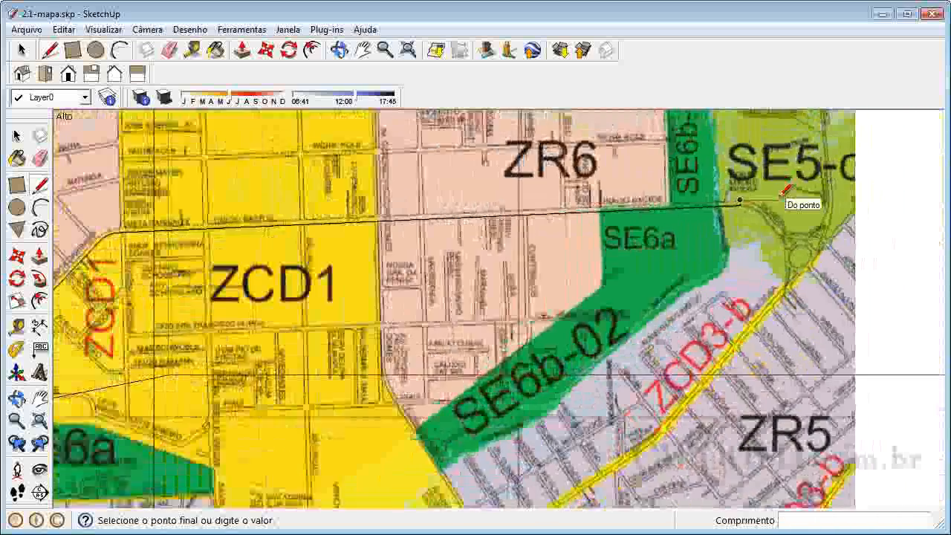
pyautogui.scroll(5, 356, 240)
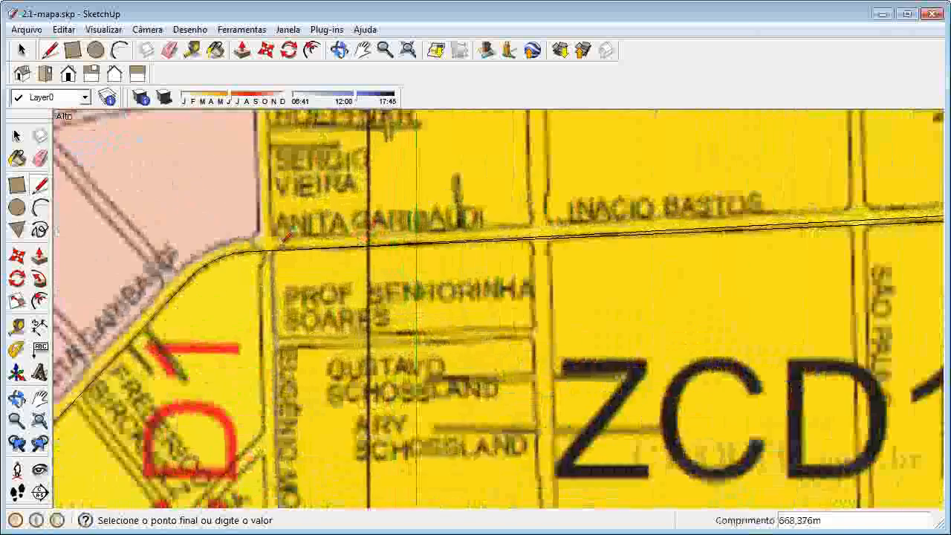
pyautogui.scroll(2, 255, 235)
pyautogui.click(249, 238)
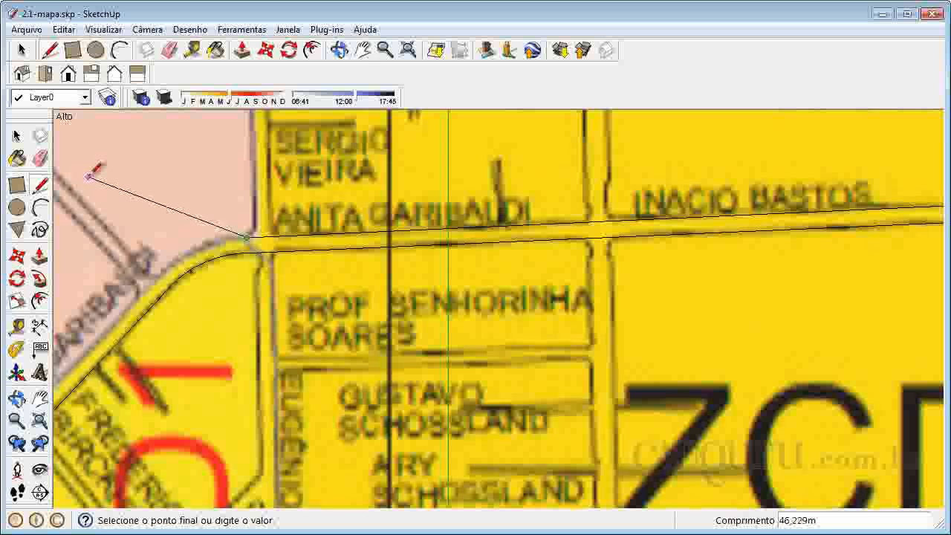
# - Draw an arc along the upper side of the Anita Garibaldi bend with a bulge of about 2.6 m
pyautogui.click(42, 205)
pyautogui.scroll(-4, 357, 205)
pyautogui.scroll(5, 185, 220)
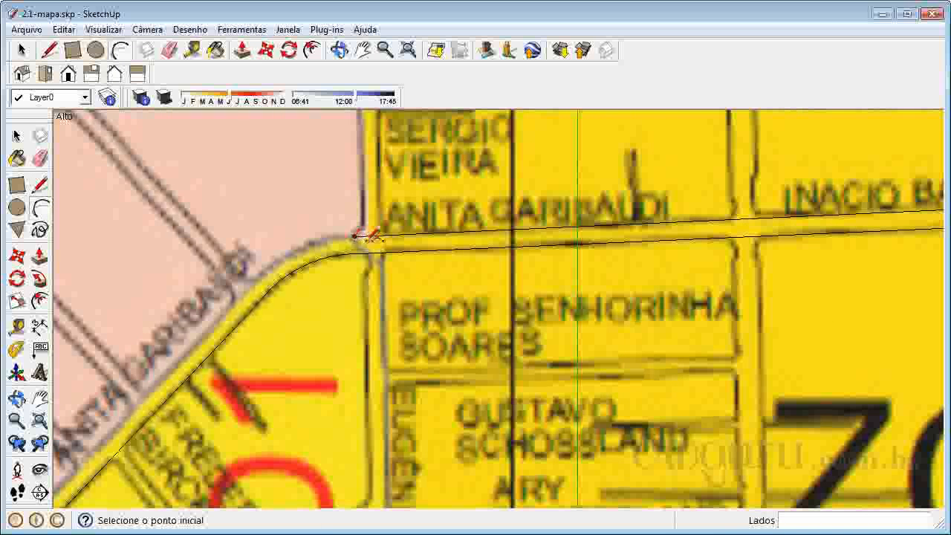
pyautogui.click(355, 235)
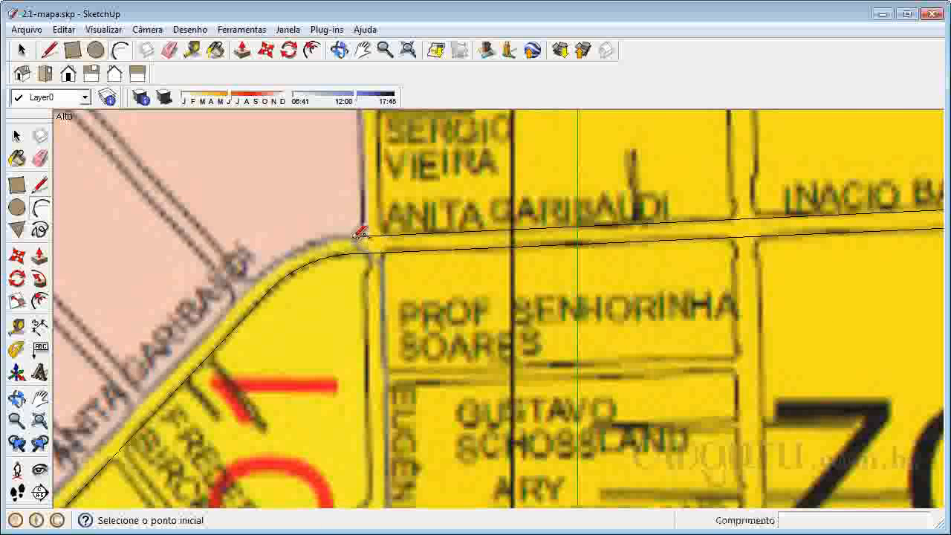
pyautogui.click(266, 269)
pyautogui.scroll(4, 308, 245)
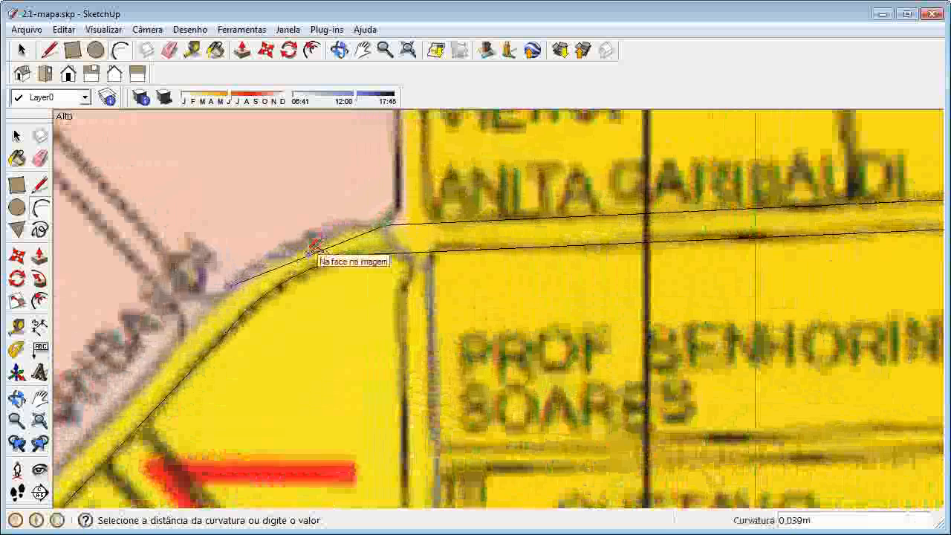
pyautogui.click(315, 219)
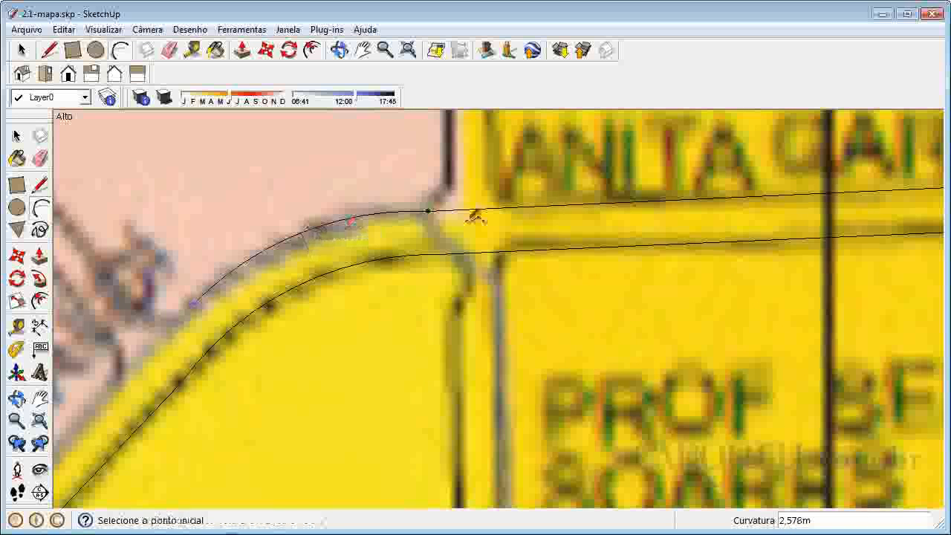
pyautogui.scroll(-1, 565, 208)
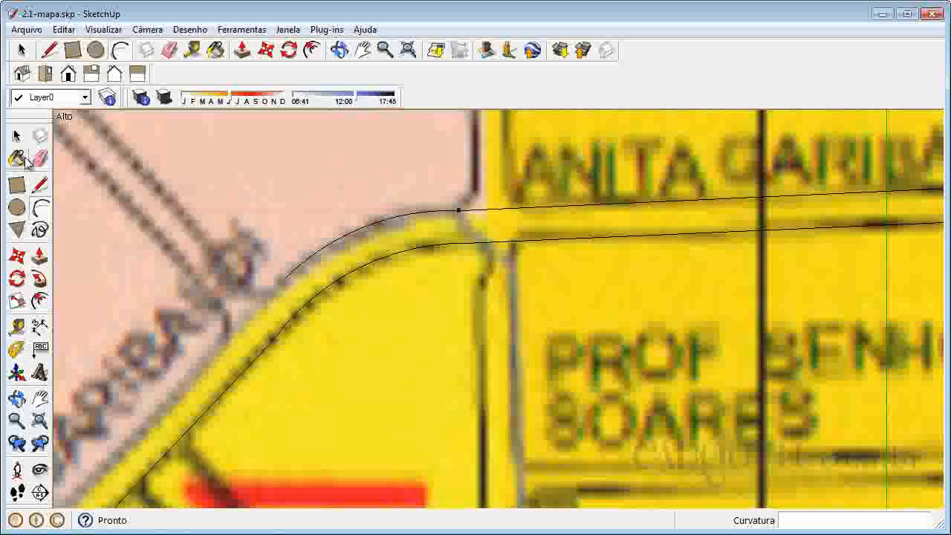
# - Draw a line about 159 m long from the upper arc's end to the first point at the map's border, closing the street face
pyautogui.click(40, 184)
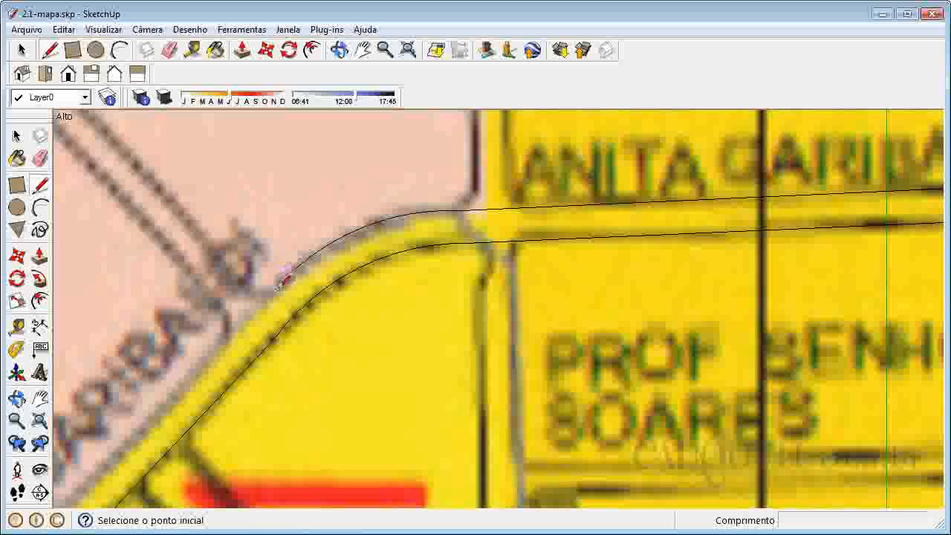
pyautogui.click(283, 280)
pyautogui.scroll(-7, 461, 178)
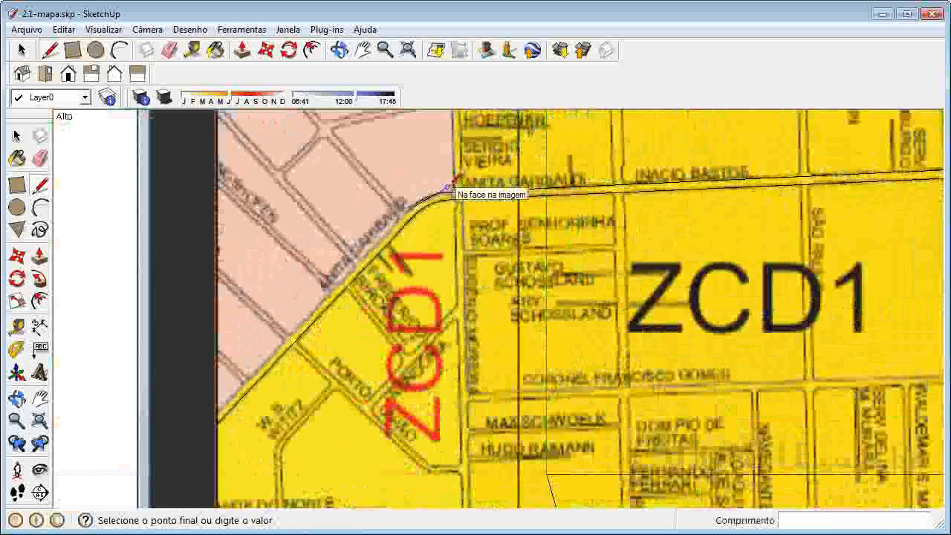
pyautogui.scroll(5, 139, 435)
pyautogui.scroll(3, 275, 394)
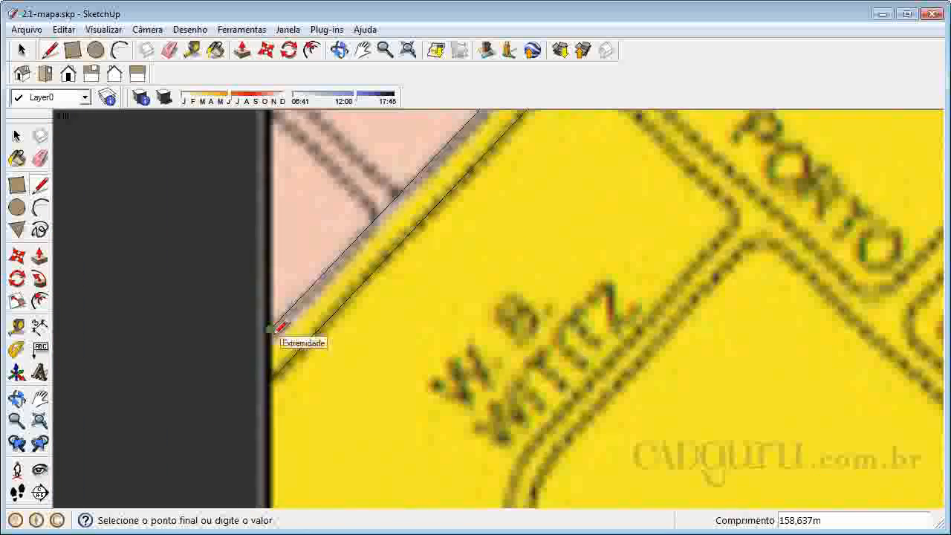
pyautogui.click(272, 329)
pyautogui.scroll(-6, 254, 349)
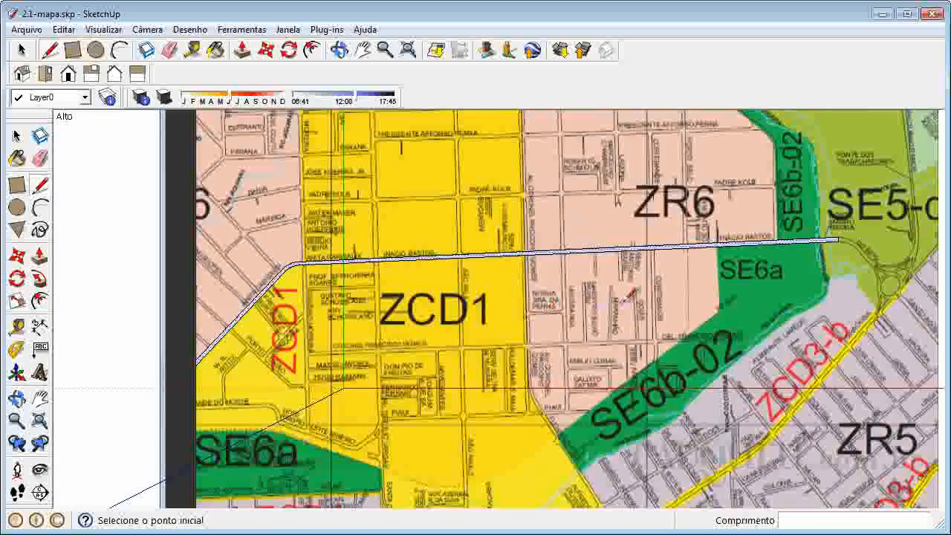
pyautogui.click(16, 135)
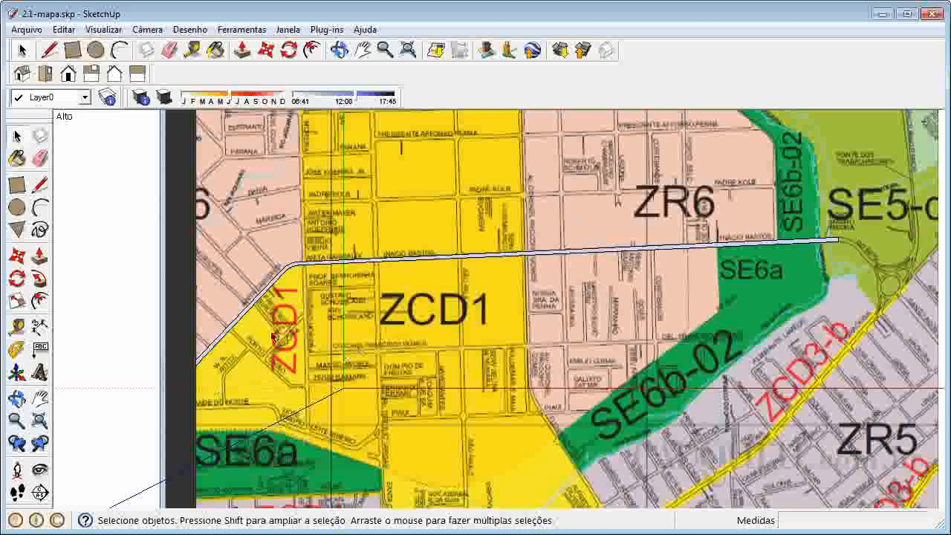
# - Group the Anita Garibaldi and Inácio Bastos street face together with its boundary edges
pyautogui.scroll(1, 305, 342)
pyautogui.scroll(1, 262, 360)
pyautogui.scroll(1, 104, 357)
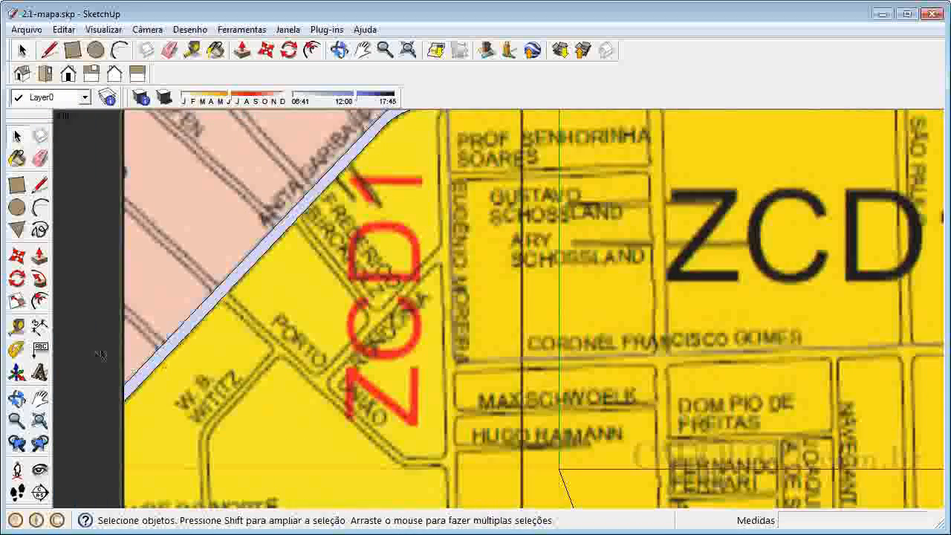
pyautogui.scroll(1, 106, 356)
pyautogui.scroll(1, 106, 357)
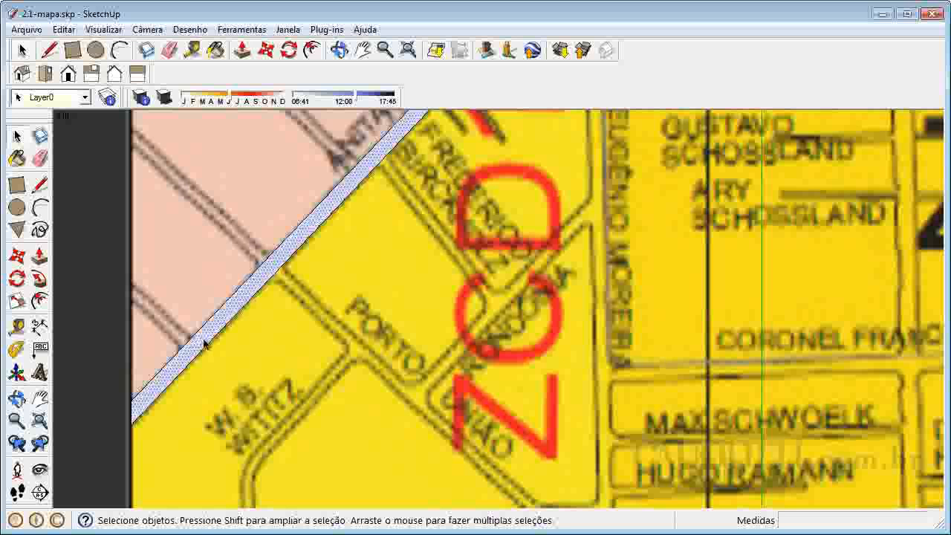
pyautogui.click(186, 350)
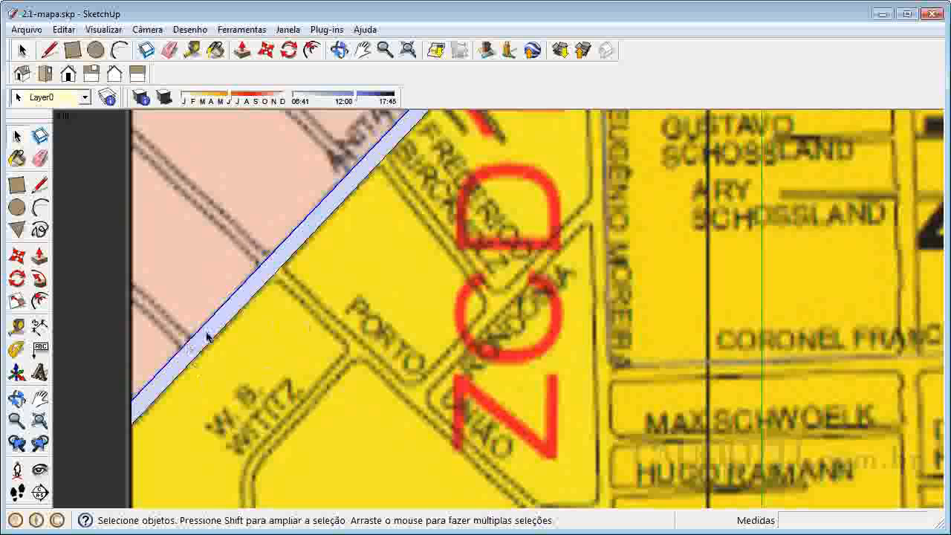
pyautogui.scroll(-2, 152, 345)
pyautogui.scroll(1, 145, 352)
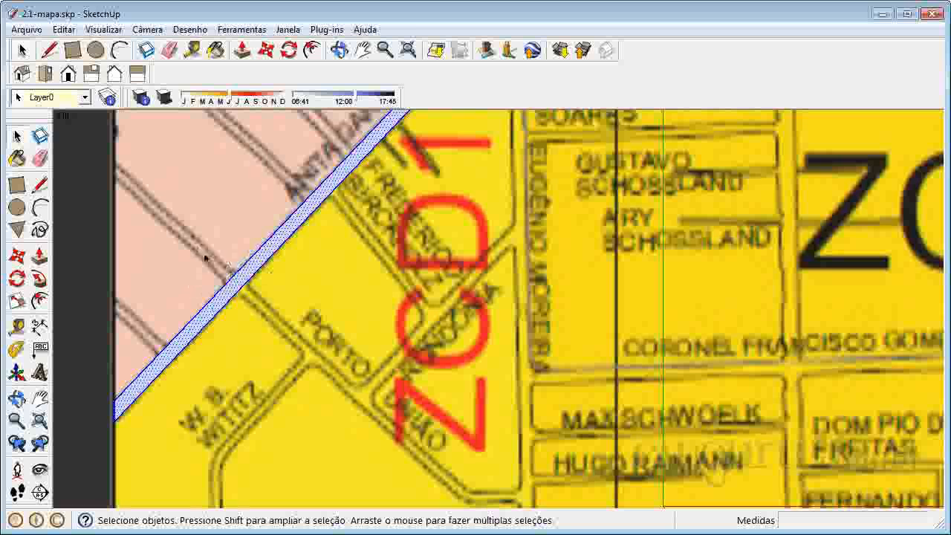
pyautogui.scroll(-4, 226, 348)
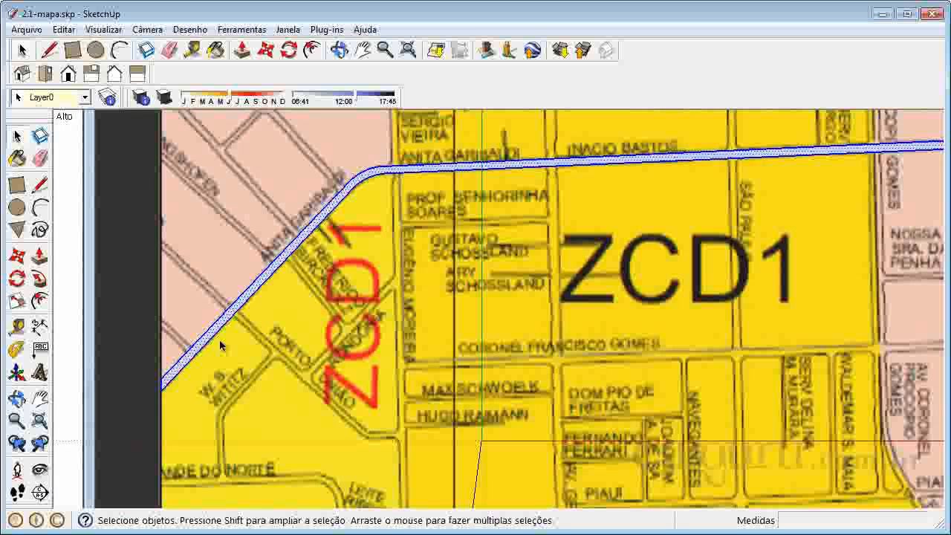
pyautogui.rightClick(260, 284)
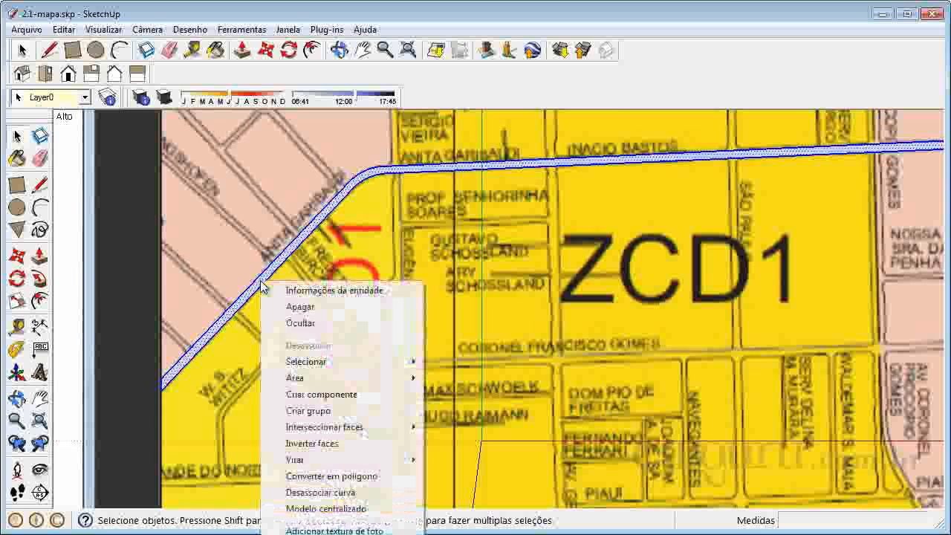
pyautogui.click(309, 410)
pyautogui.scroll(-4, 225, 332)
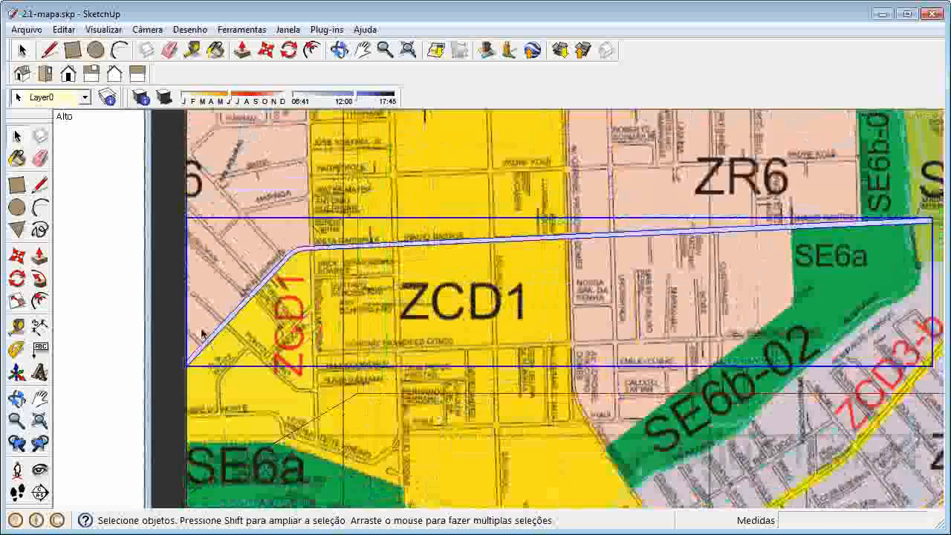
pyautogui.click(99, 269)
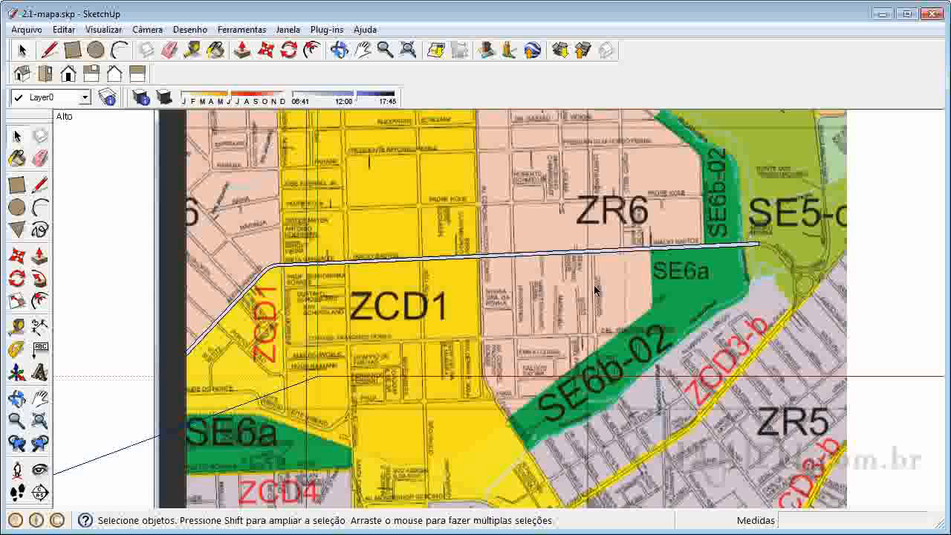
# - Open the street group, paint its face with the named colour 0016_tomate, and leave the group
pyautogui.scroll(3, 368, 260)
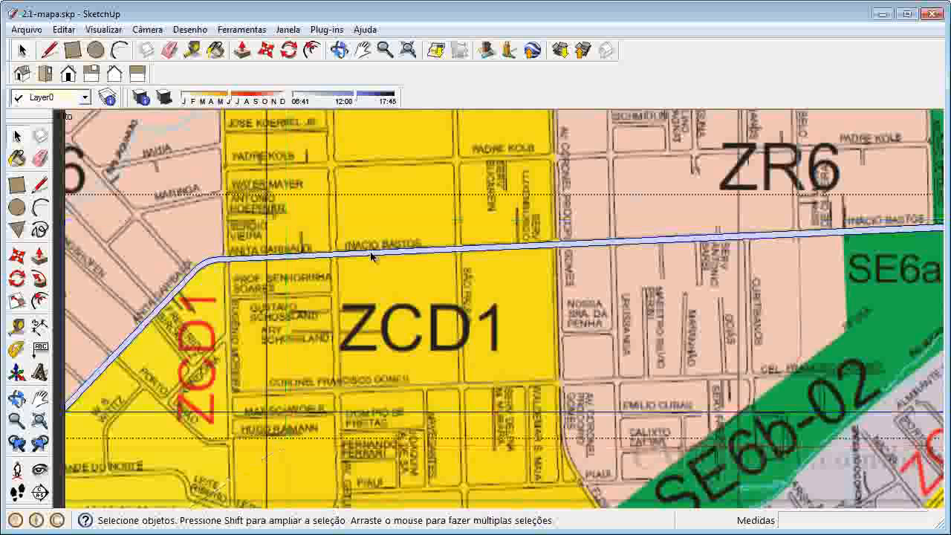
pyautogui.click(372, 257)
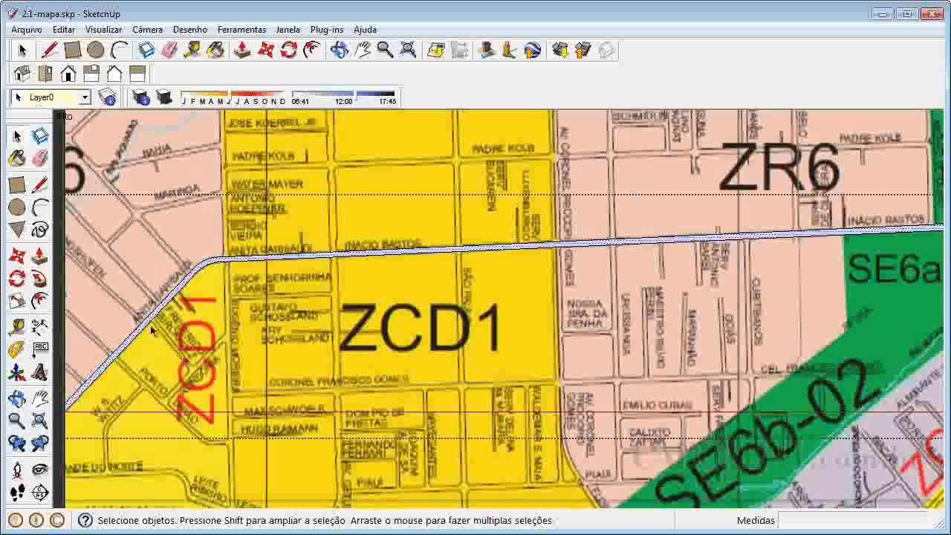
pyautogui.click(17, 158)
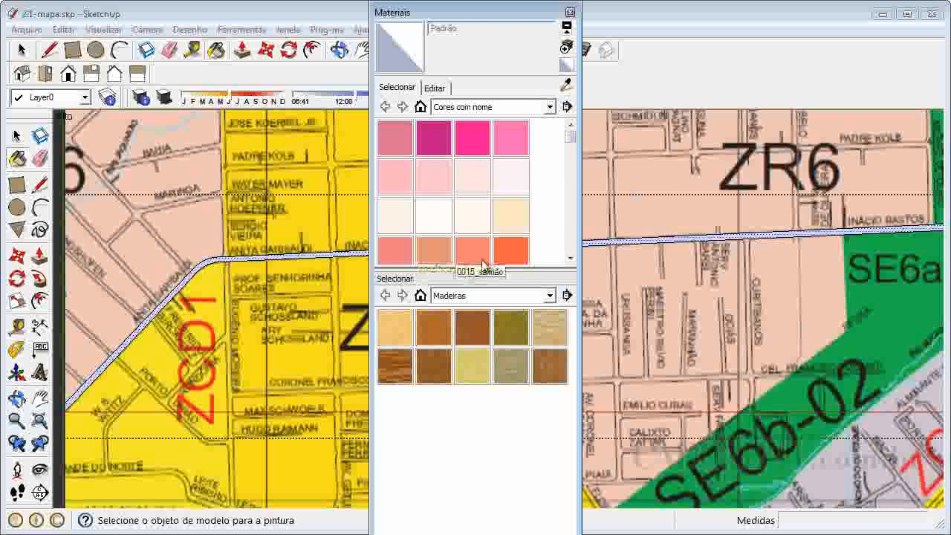
pyautogui.click(513, 251)
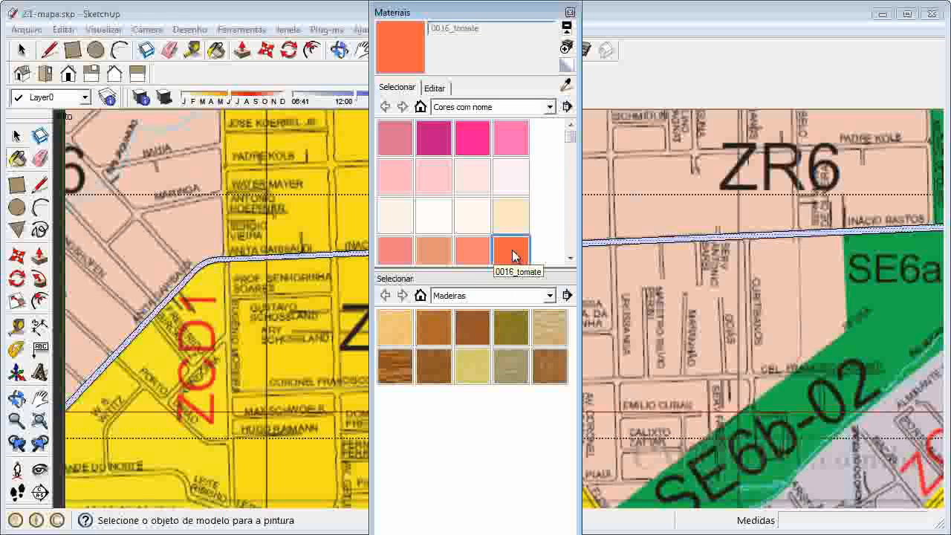
pyautogui.click(571, 14)
pyautogui.scroll(6, 200, 265)
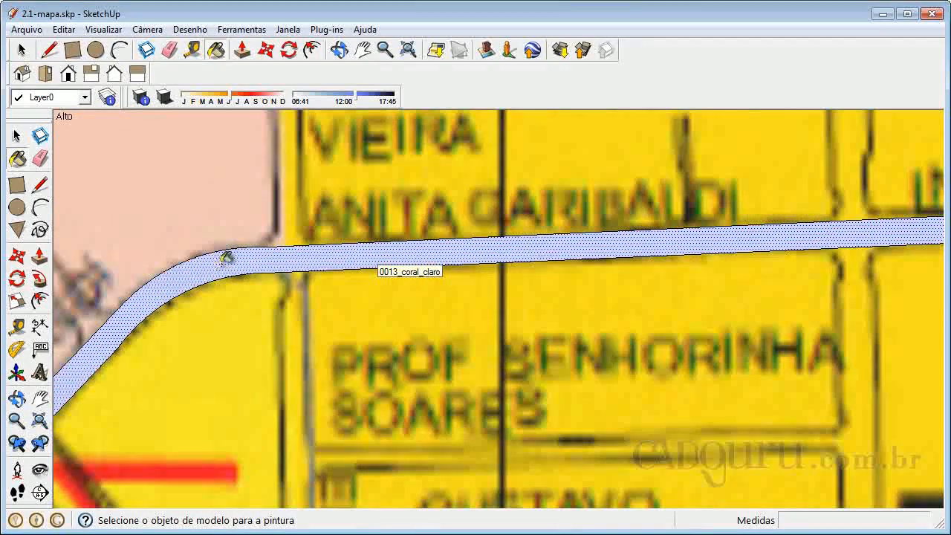
pyautogui.click(225, 257)
pyautogui.scroll(-3, 260, 248)
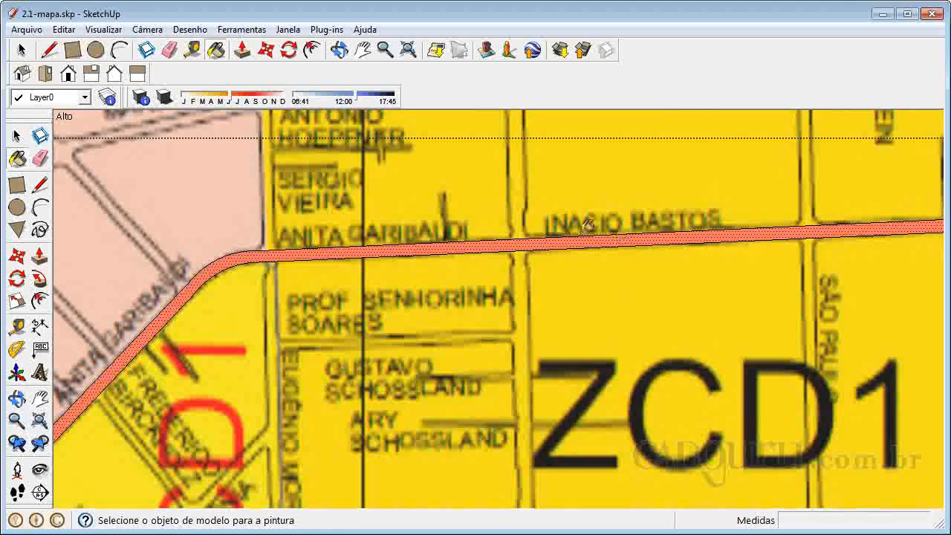
pyautogui.click(18, 137)
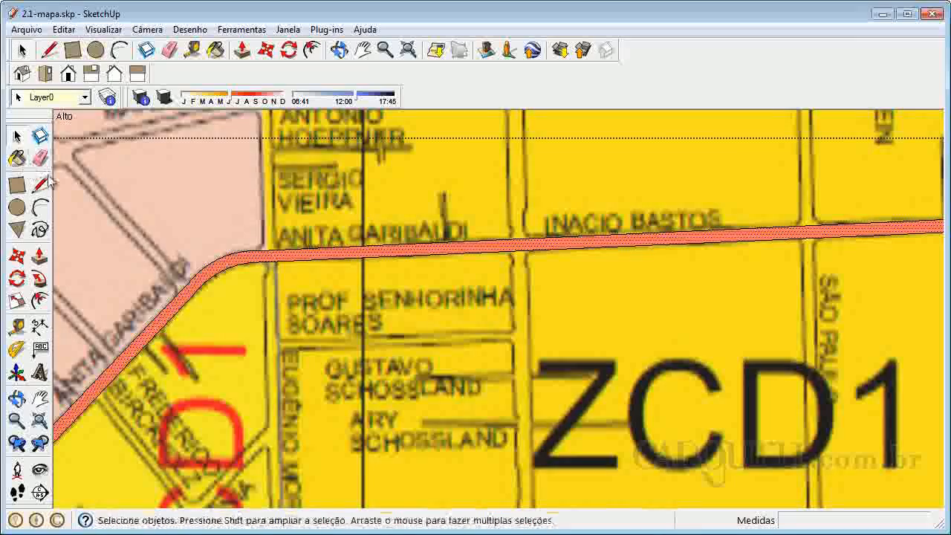
pyautogui.scroll(-5, 272, 237)
pyautogui.scroll(-1, 273, 236)
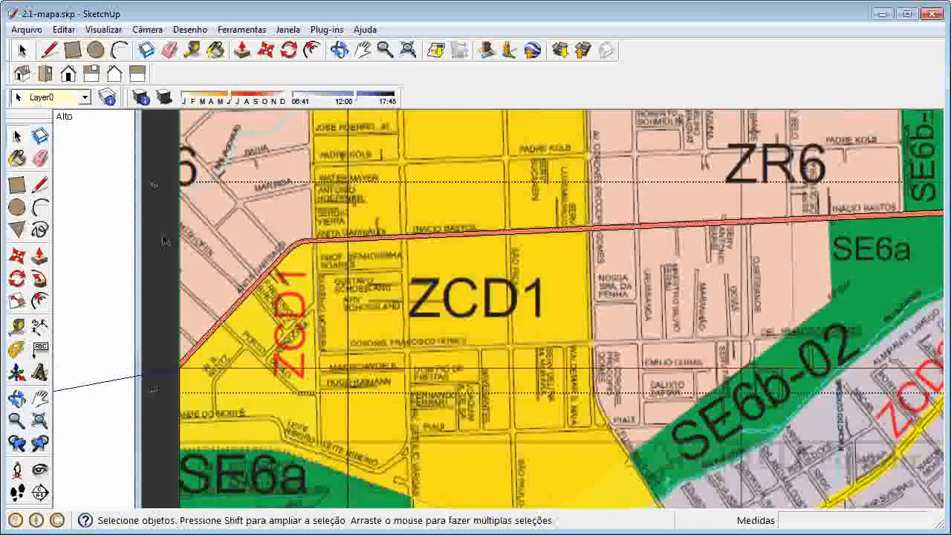
pyautogui.scroll(-3, 202, 280)
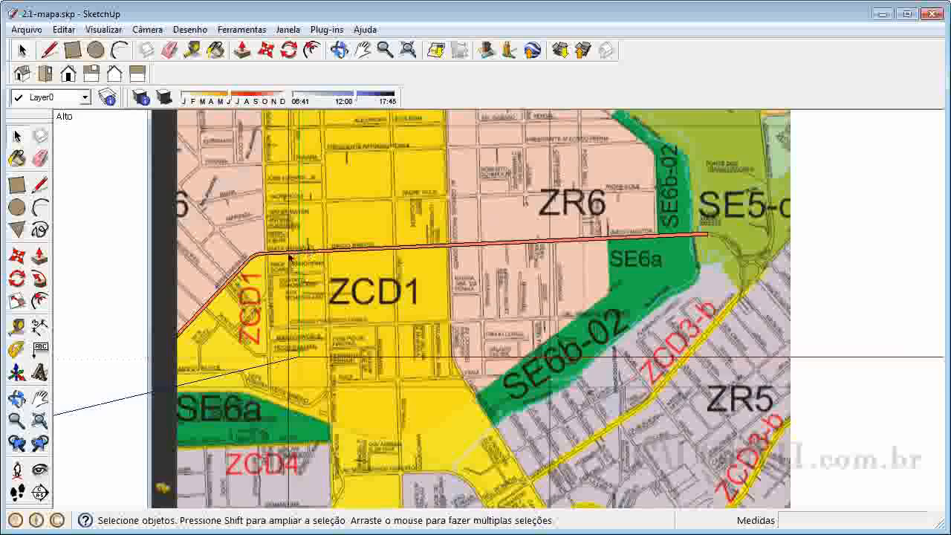
# - Edit the 0016_tomate material on the street face, lowering its opacity to about 51
pyautogui.scroll(2, 312, 257)
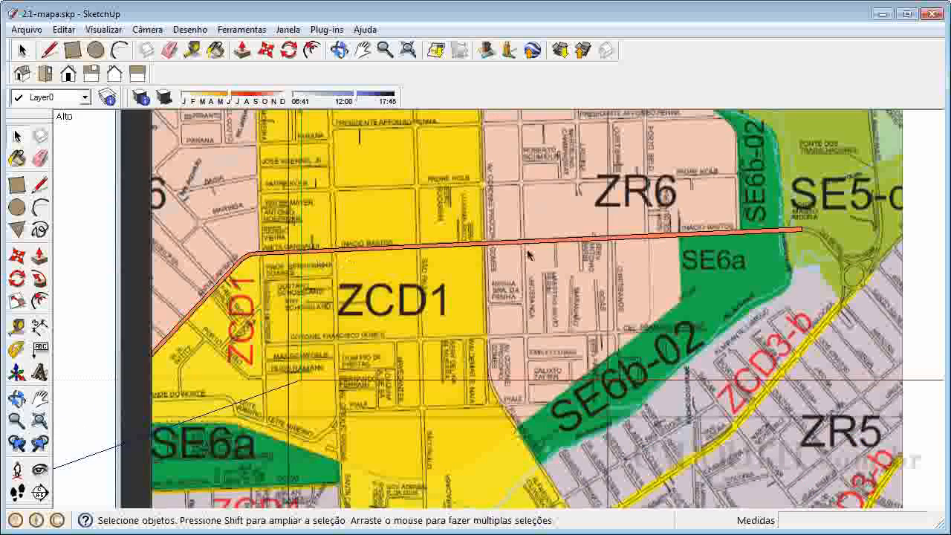
pyautogui.scroll(5, 272, 238)
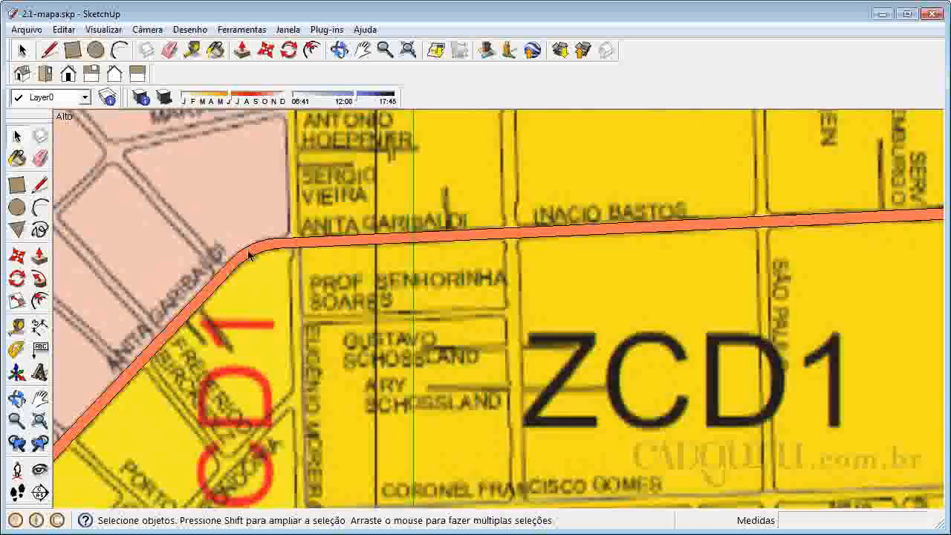
pyautogui.scroll(2, 369, 237)
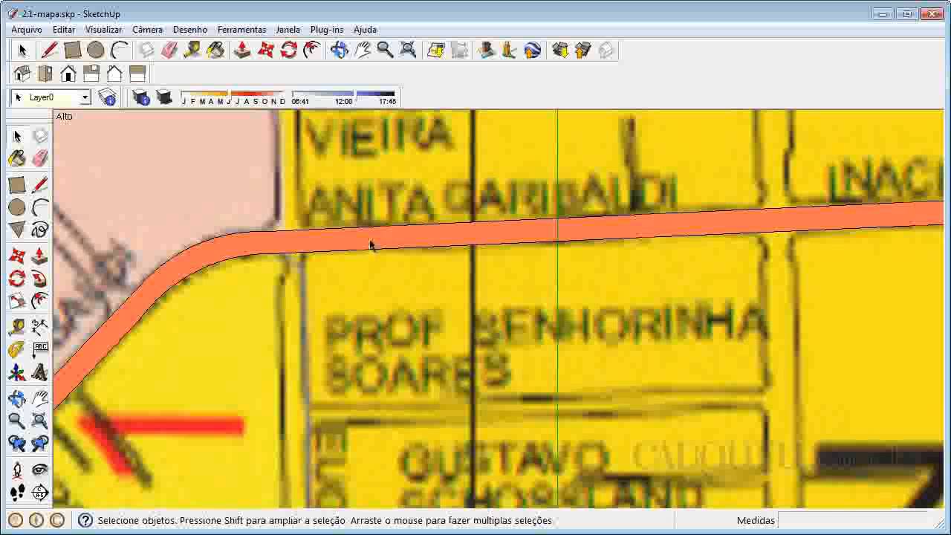
pyautogui.click(370, 242)
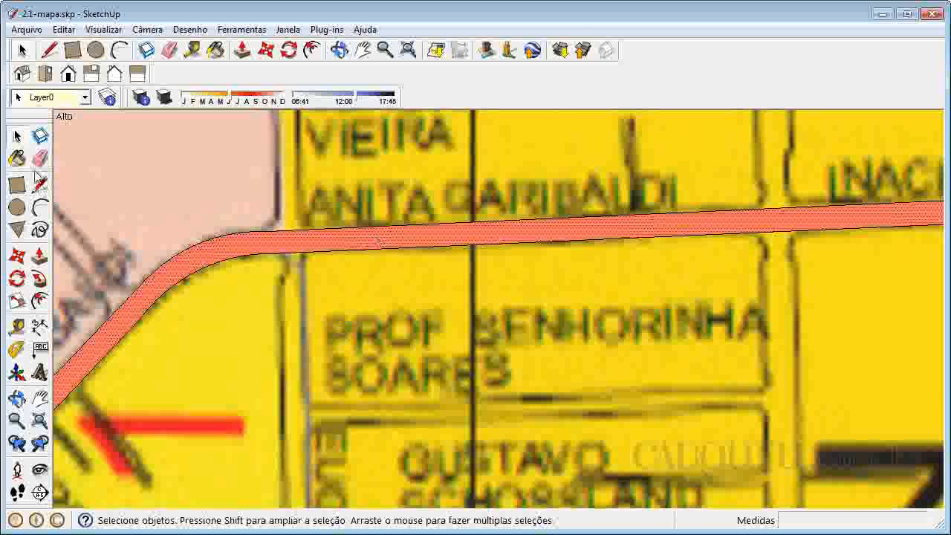
pyautogui.click(17, 159)
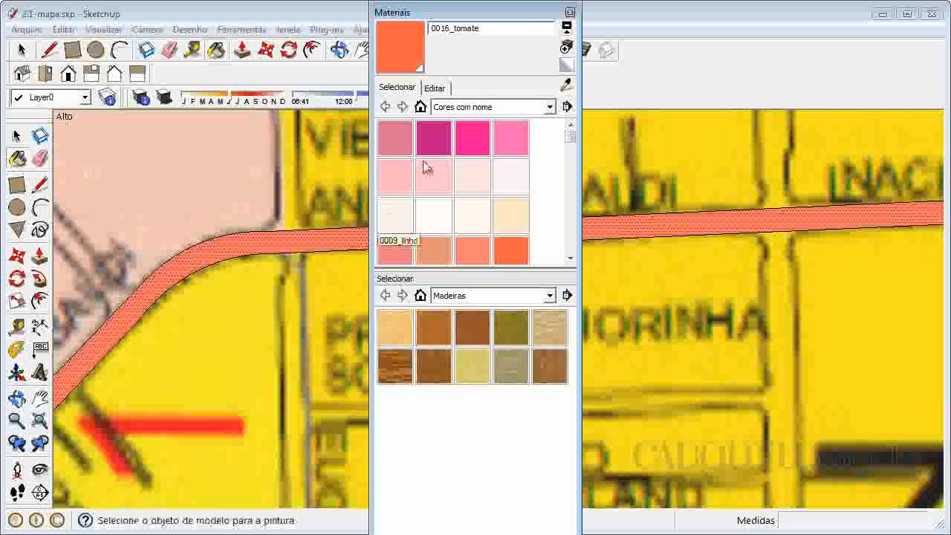
pyautogui.click(443, 88)
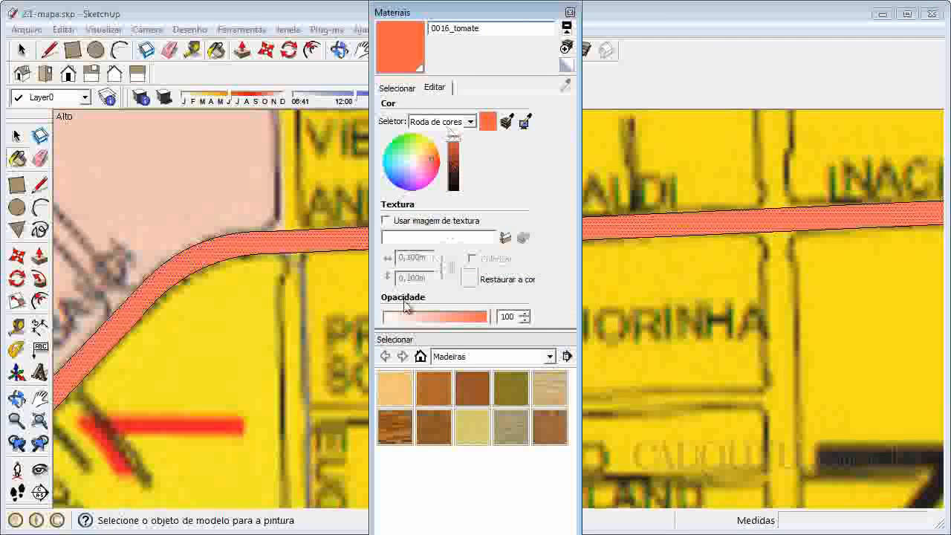
pyautogui.moveTo(451, 319); pyautogui.dragTo(437, 313)
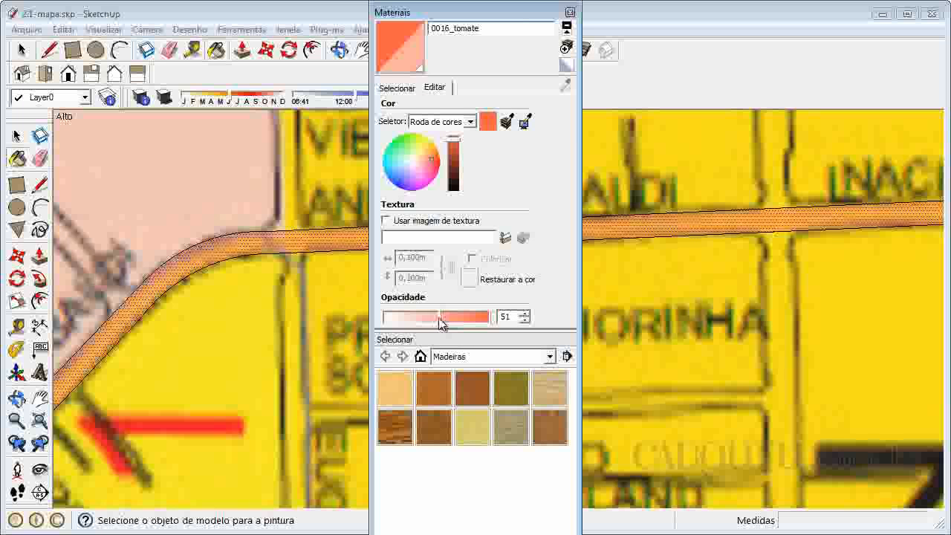
pyautogui.moveTo(490, 10); pyautogui.dragTo(795, 3)
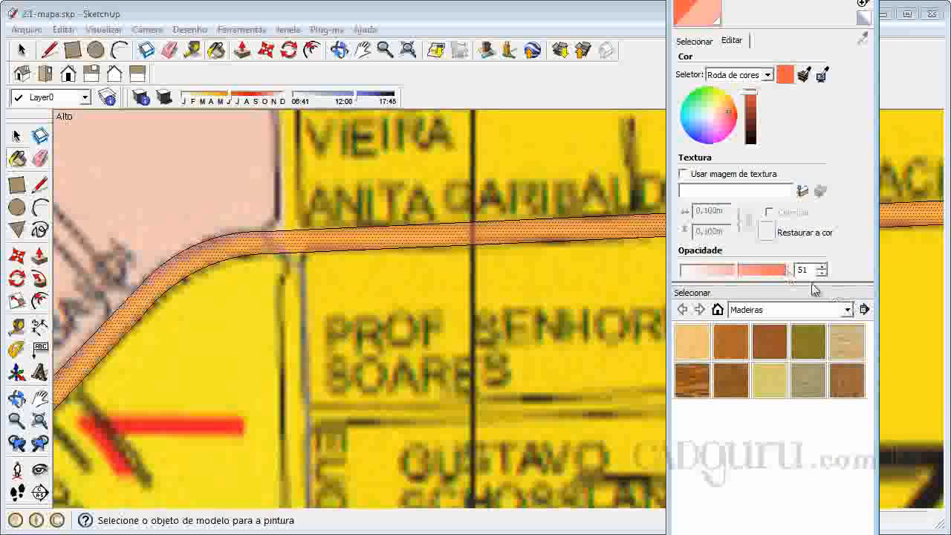
pyautogui.moveTo(736, 272)
pyautogui.mouseDown()
pyautogui.moveTo(758, 274)
pyautogui.moveTo(691, 279)
pyautogui.moveTo(754, 277)
pyautogui.moveTo(742, 277)
pyautogui.mouseUp()
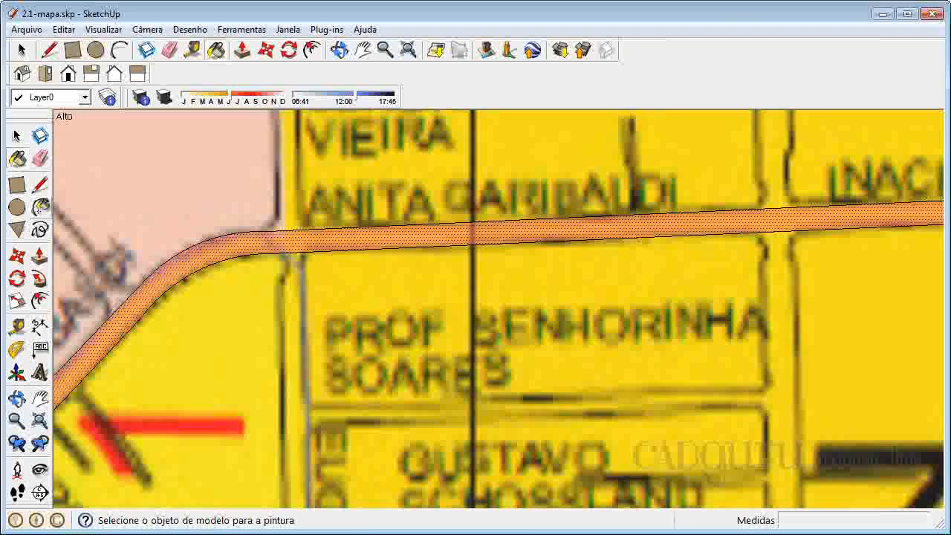
pyautogui.click(16, 136)
# - Draw a line about 593 m long along the upper side of Padre Kolb street, ending at the green zone's border
pyautogui.scroll(-2, 323, 290)
pyautogui.scroll(-6, 324, 290)
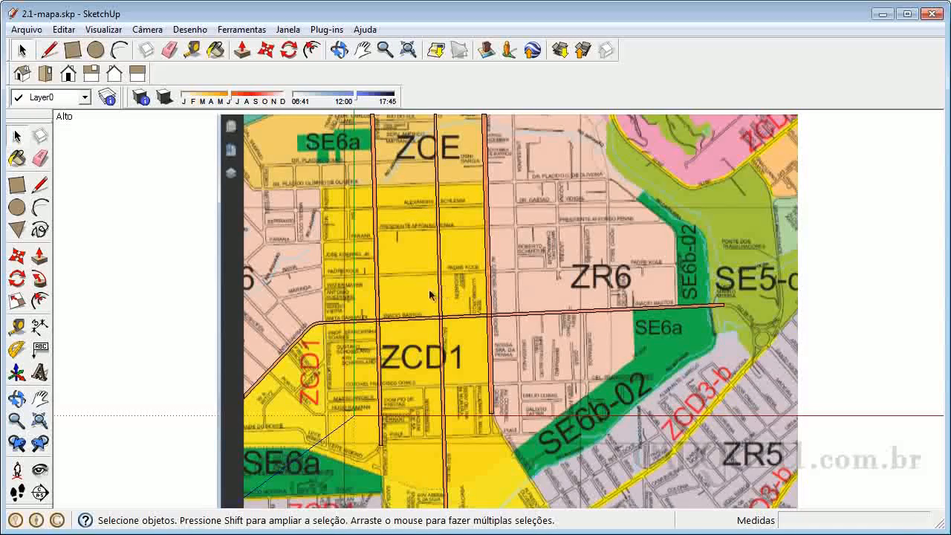
pyautogui.scroll(3, 423, 287)
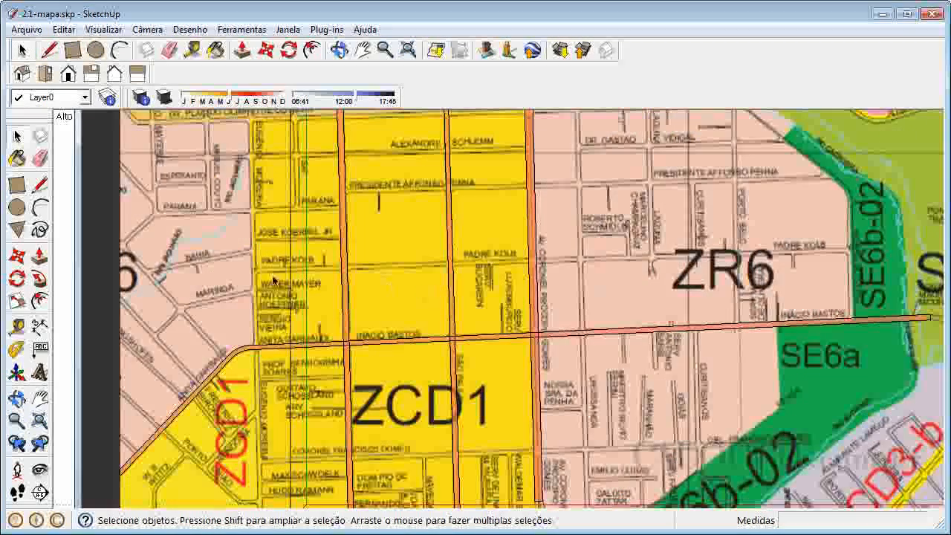
pyautogui.scroll(-1, 515, 252)
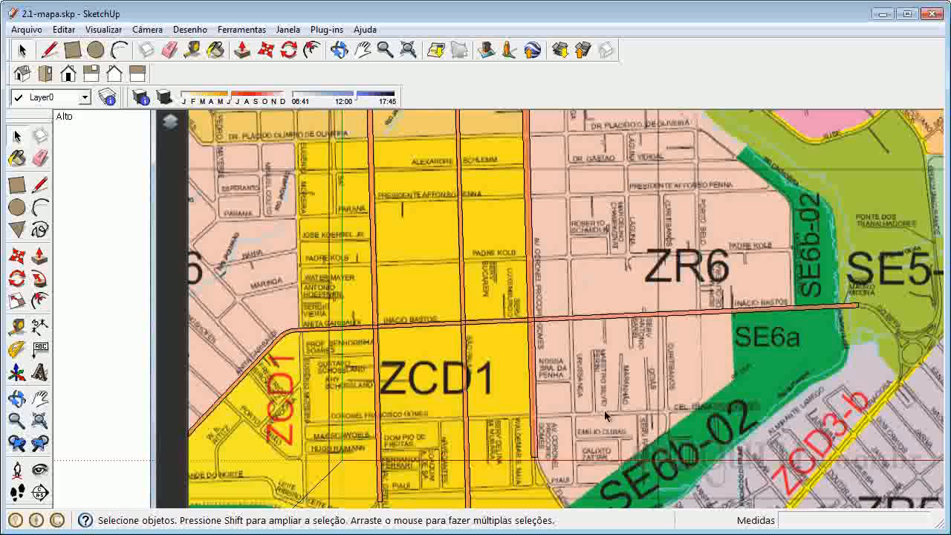
pyautogui.click(39, 184)
pyautogui.scroll(2, 579, 249)
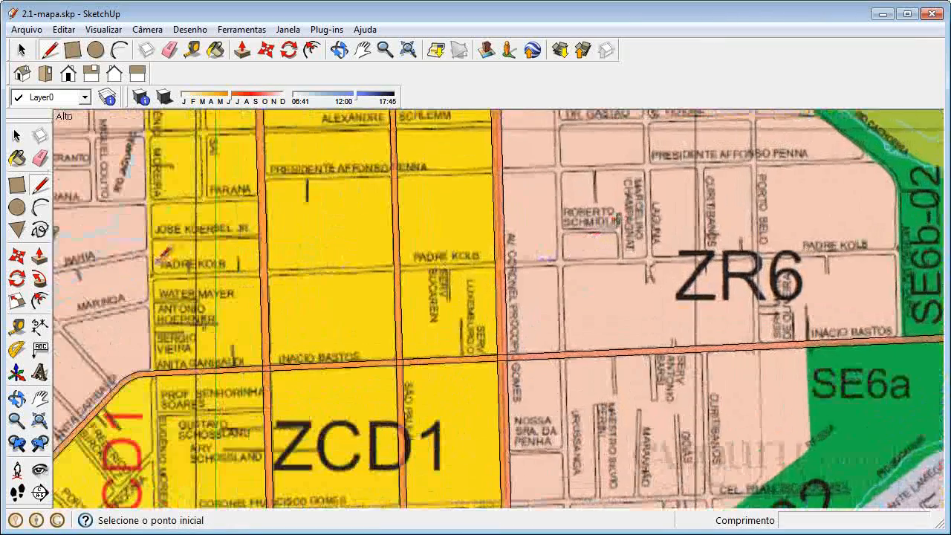
pyautogui.scroll(2, 151, 269)
pyautogui.click(150, 268)
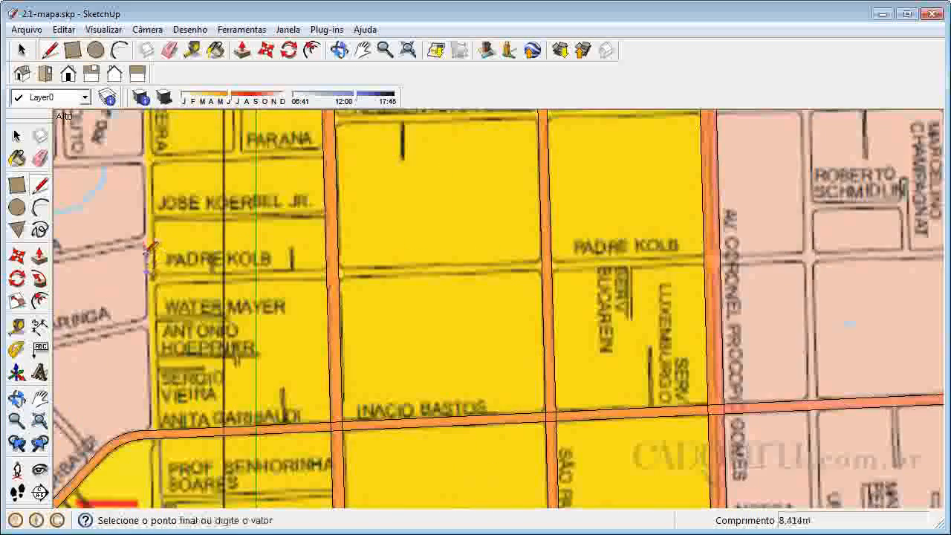
pyautogui.scroll(-2, 222, 256)
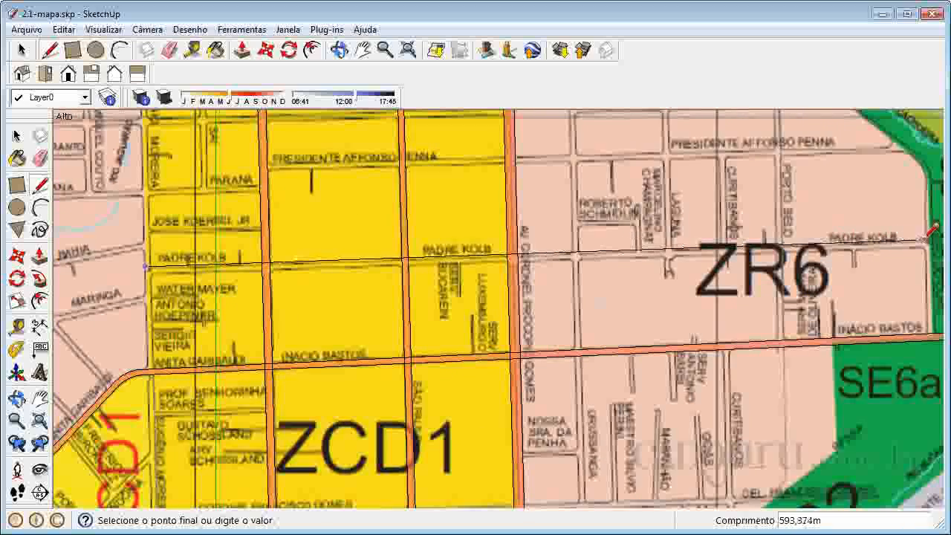
pyautogui.click(927, 240)
# - Close the Padre Kolb street face with a short end edge, a line back along its lower side, and a closing edge about 5.8 m long
pyautogui.scroll(2, 927, 241)
pyautogui.click(926, 244)
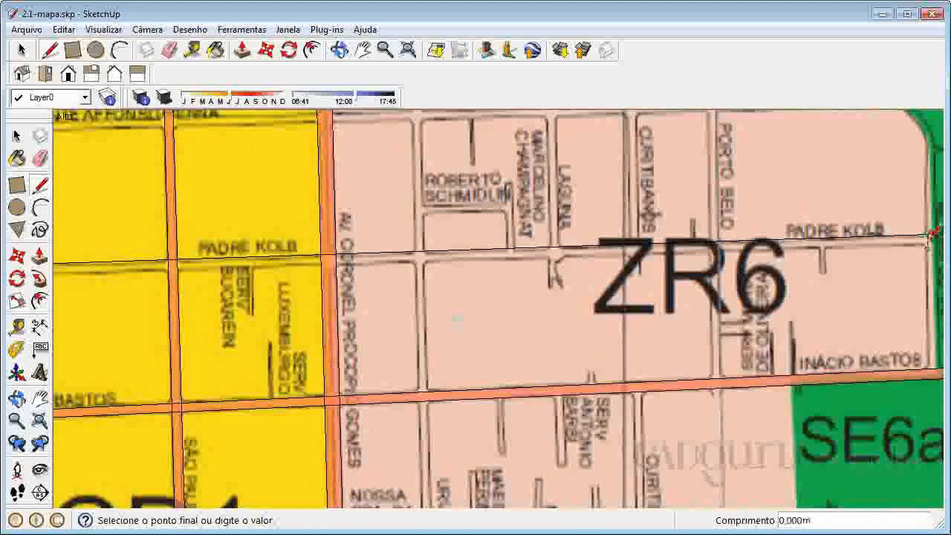
pyautogui.scroll(-2, 926, 244)
pyautogui.scroll(3, 108, 258)
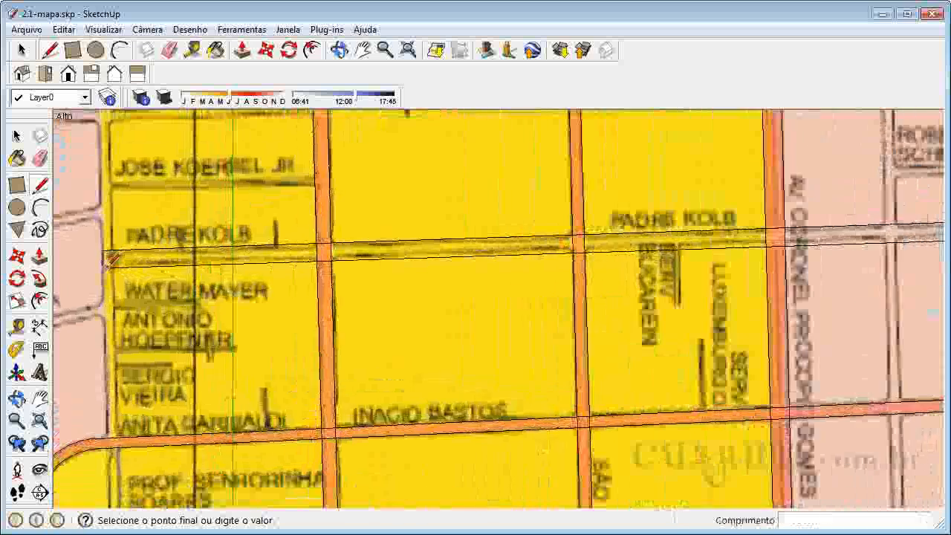
pyautogui.scroll(2, 109, 254)
pyautogui.click(109, 252)
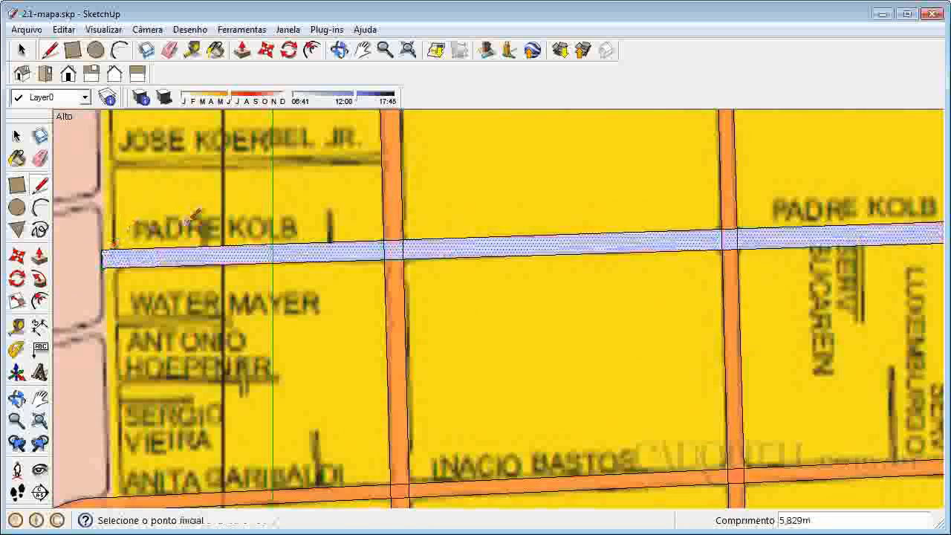
# - Select the Padre Kolb street face together with its edges and make them a group
pyautogui.scroll(-3, 180, 211)
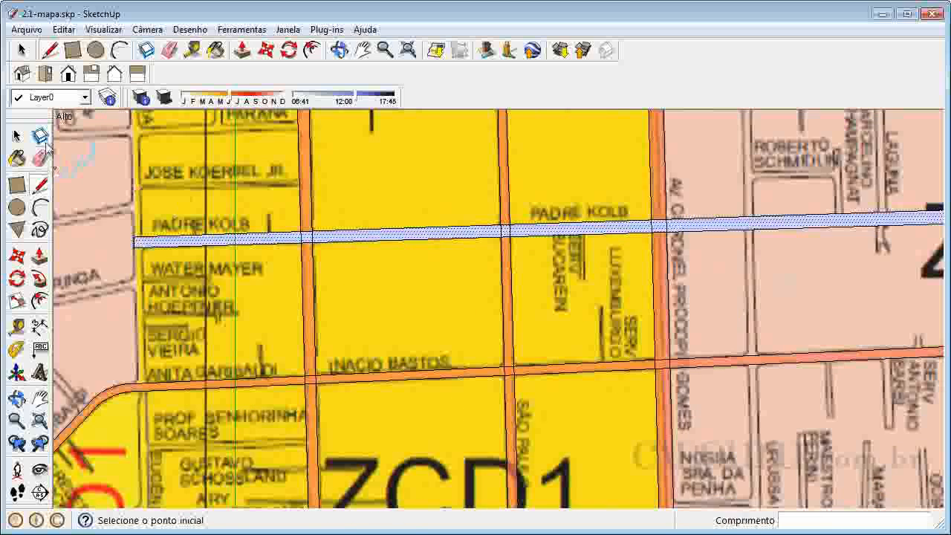
pyautogui.click(17, 136)
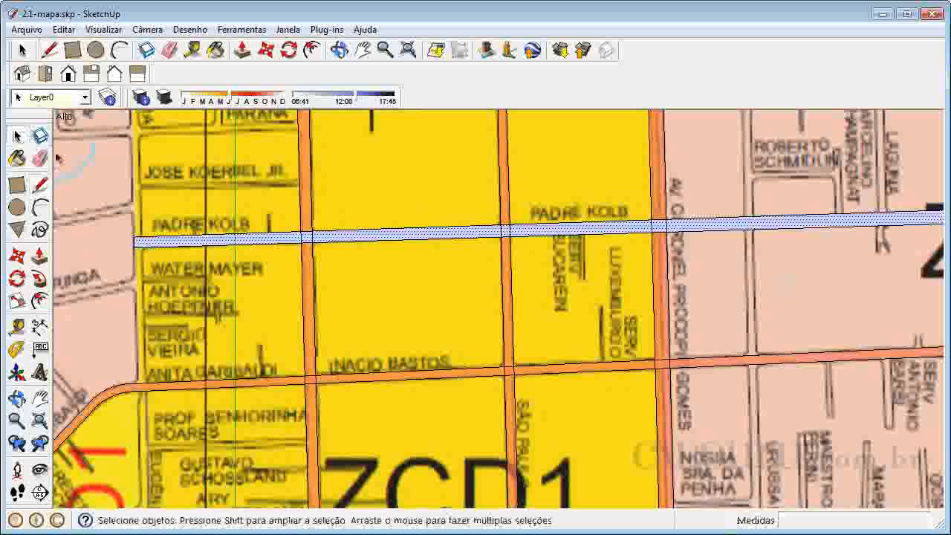
pyautogui.click(345, 237)
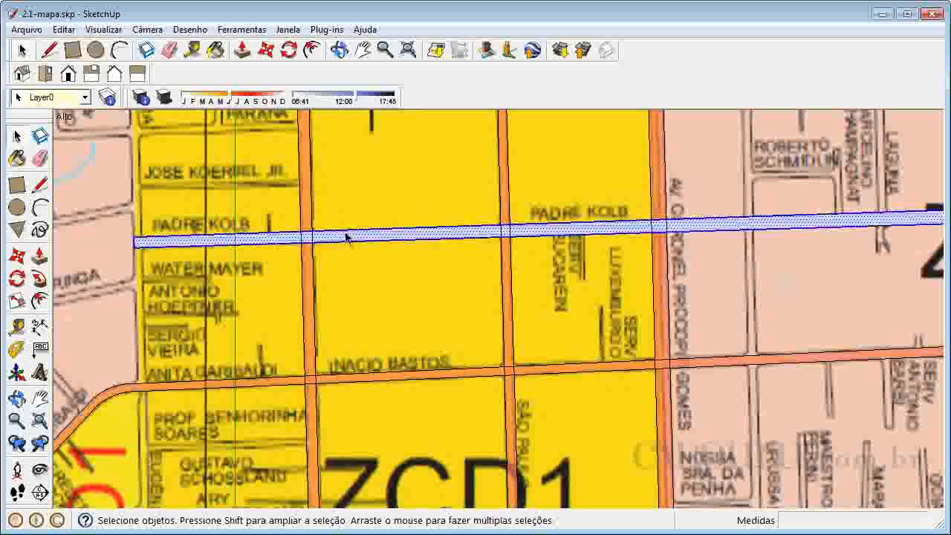
pyautogui.rightClick(346, 237)
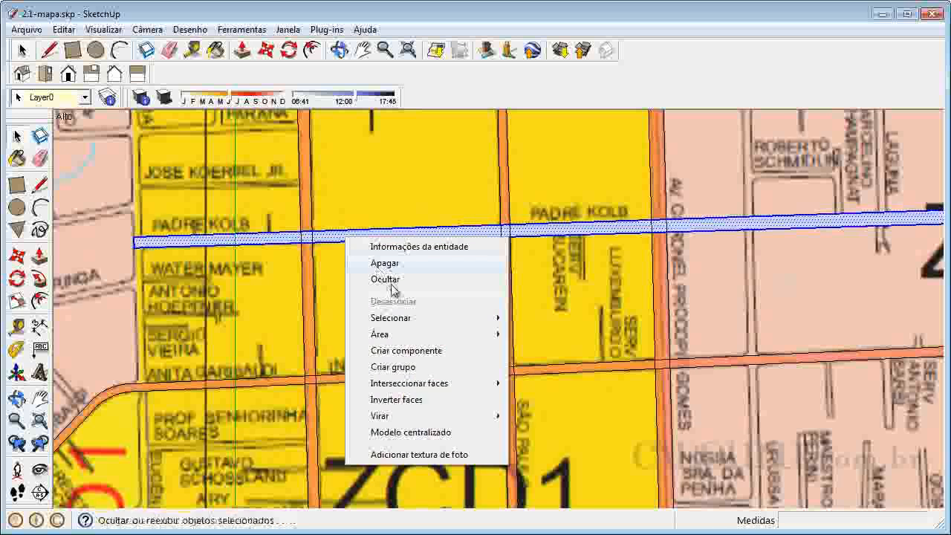
pyautogui.click(393, 366)
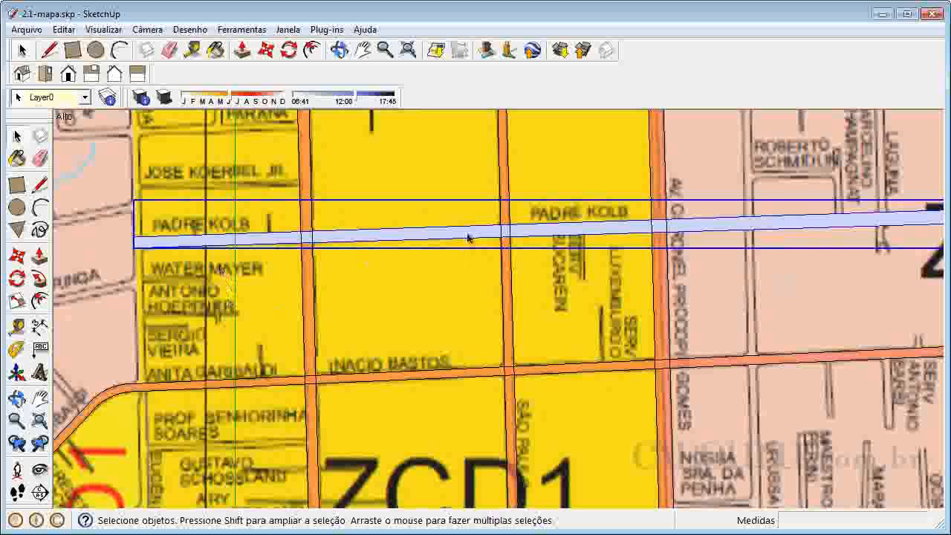
# - Paint the Padre Kolb street group with the named colour 0074_verde_mar
pyautogui.scroll(5, 278, 238)
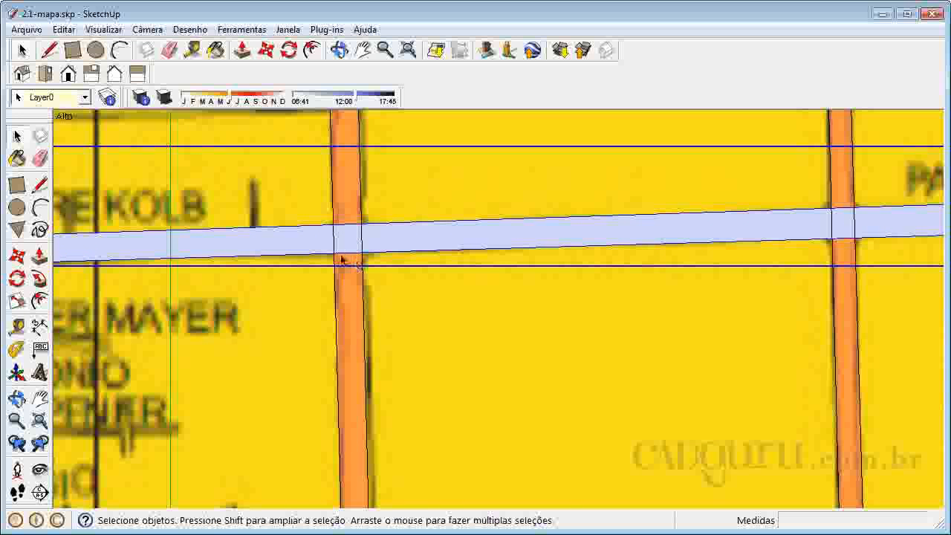
pyautogui.scroll(-5, 308, 232)
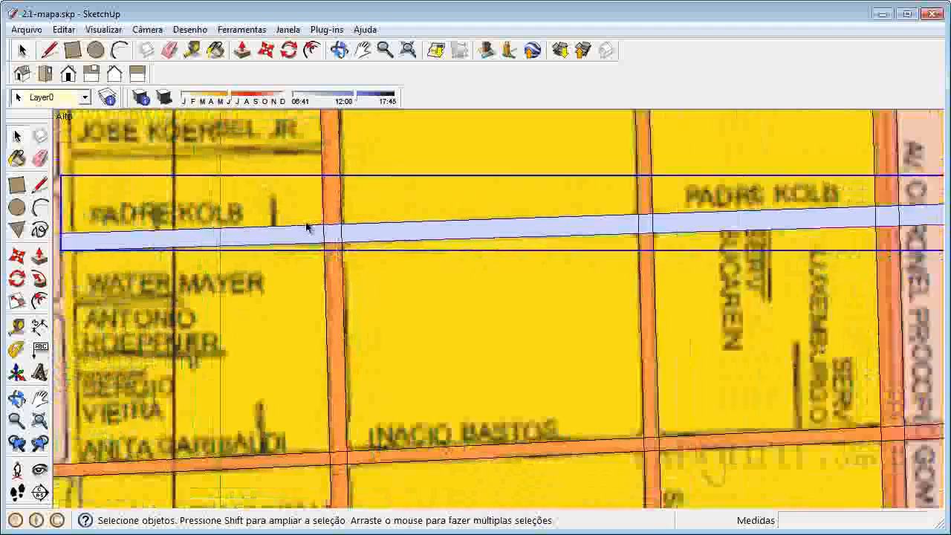
pyautogui.scroll(-2, 308, 228)
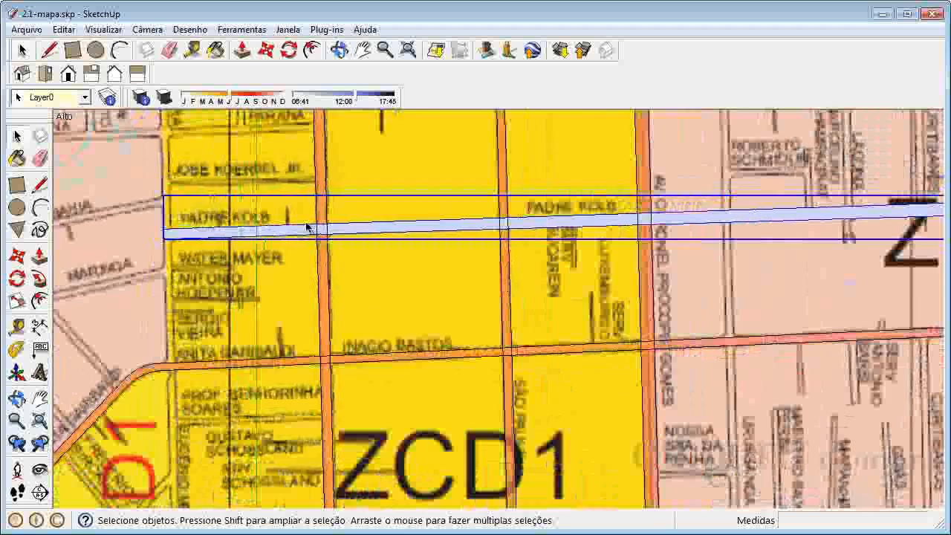
pyautogui.scroll(-3, 308, 228)
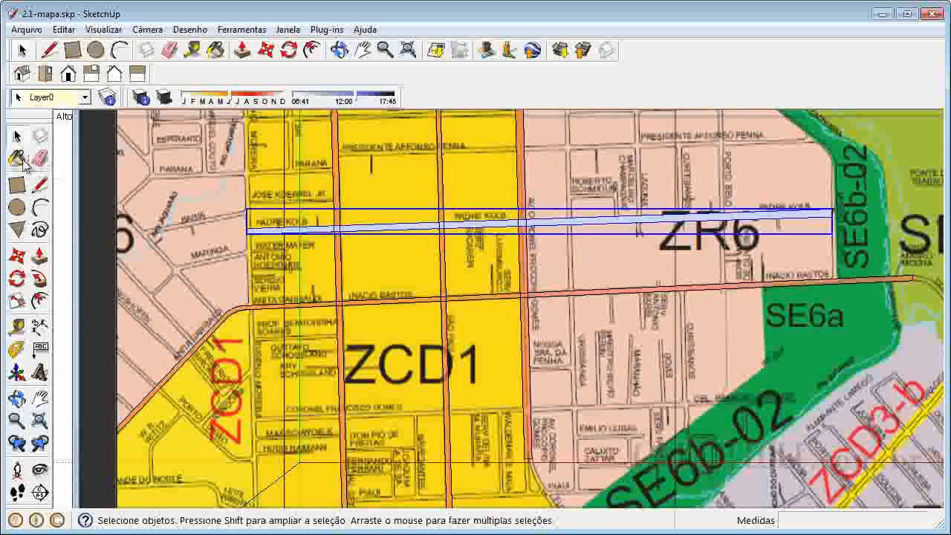
pyautogui.click(17, 159)
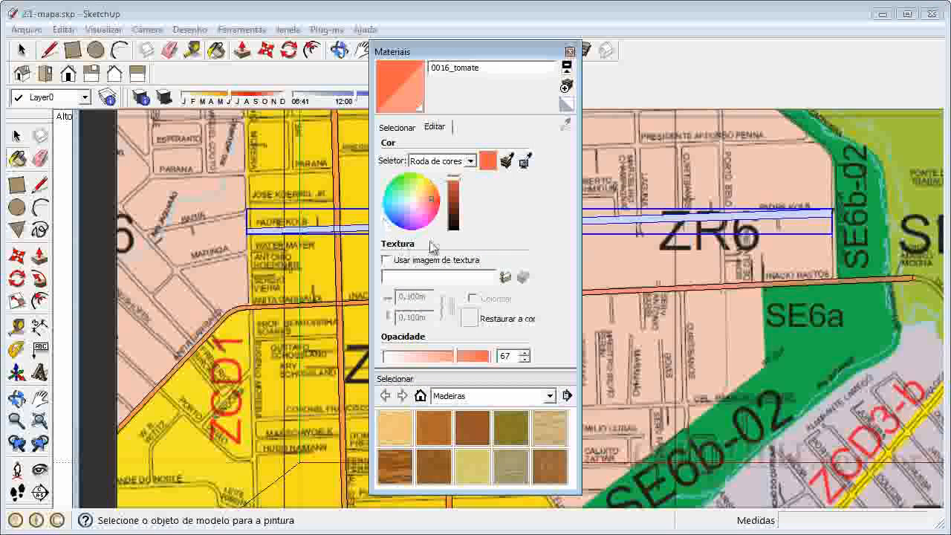
pyautogui.click(402, 128)
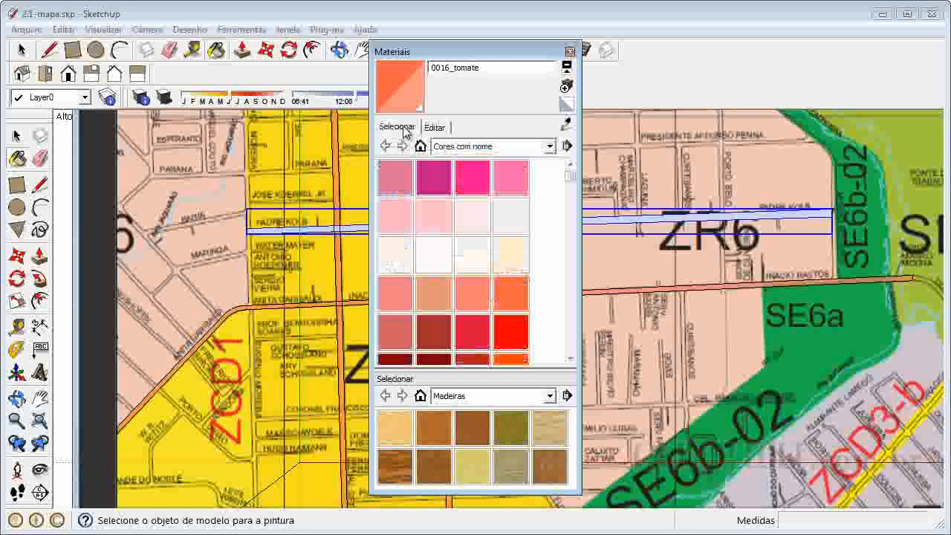
pyautogui.moveTo(570, 176); pyautogui.dragTo(572, 252)
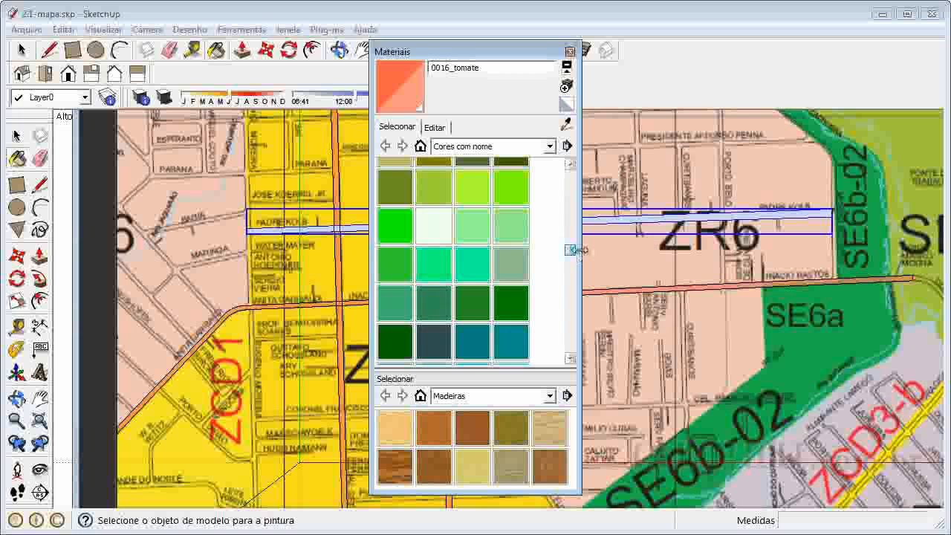
pyautogui.click(448, 312)
pyautogui.moveTo(480, 52); pyautogui.dragTo(768, 52)
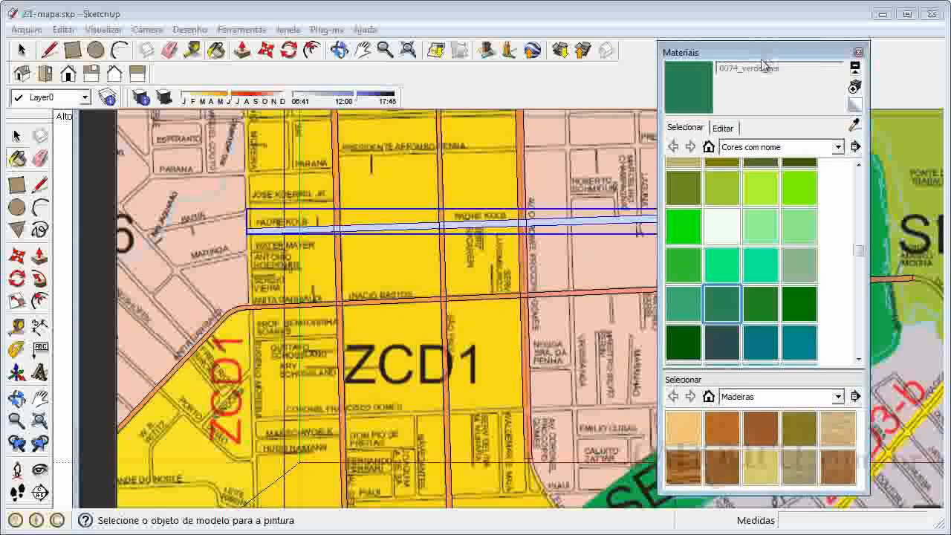
pyautogui.click(415, 221)
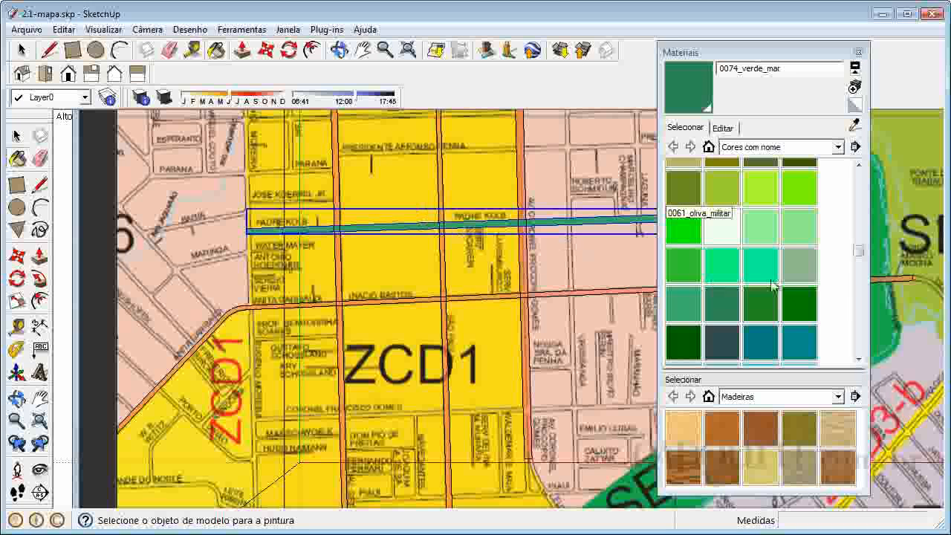
# - Lower the opacity of the 0074_verde_mar material to about 48, close the material settings, and deselect the street group
pyautogui.click(722, 128)
pyautogui.moveTo(773, 358); pyautogui.dragTo(728, 359)
pyautogui.moveTo(729, 359)
pyautogui.mouseDown()
pyautogui.moveTo(706, 364)
pyautogui.moveTo(722, 364)
pyautogui.mouseUp()
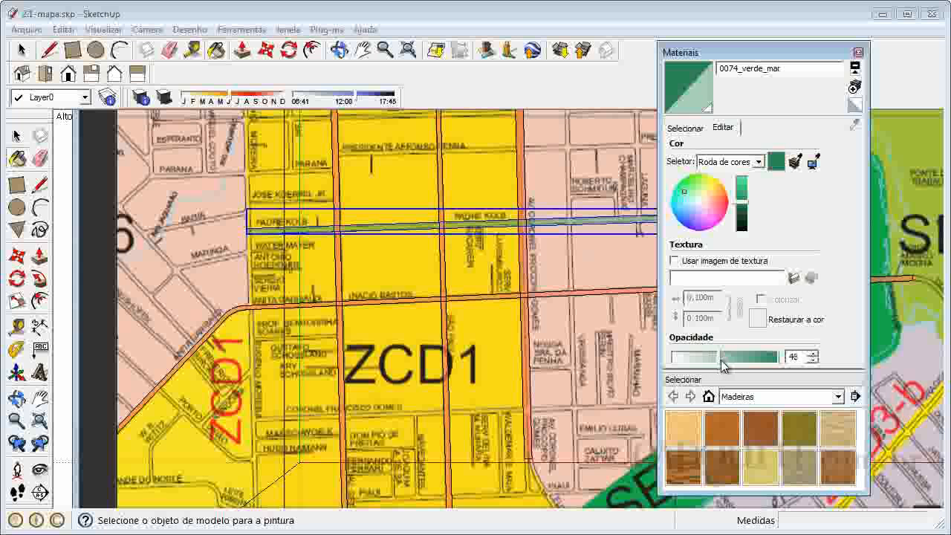
pyautogui.click(858, 52)
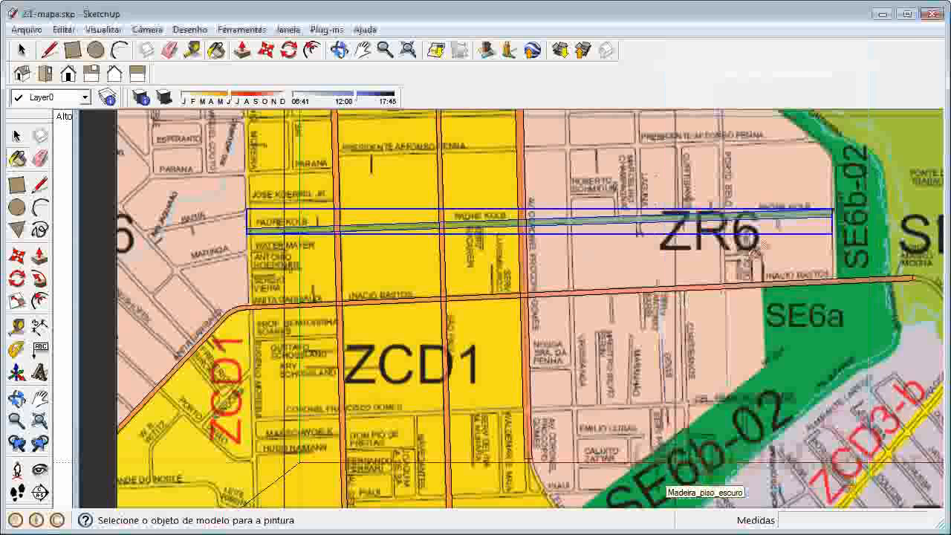
pyautogui.press('space')
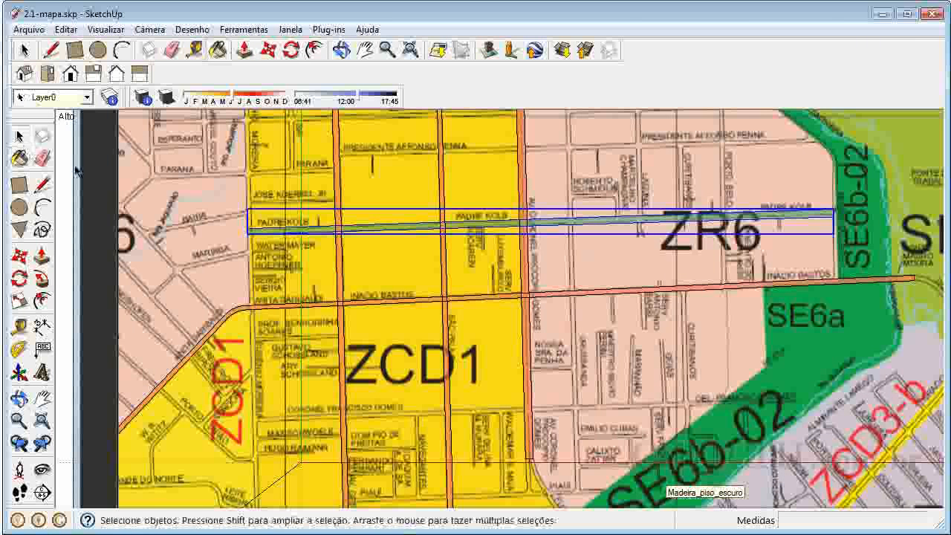
pyautogui.click(67, 166)
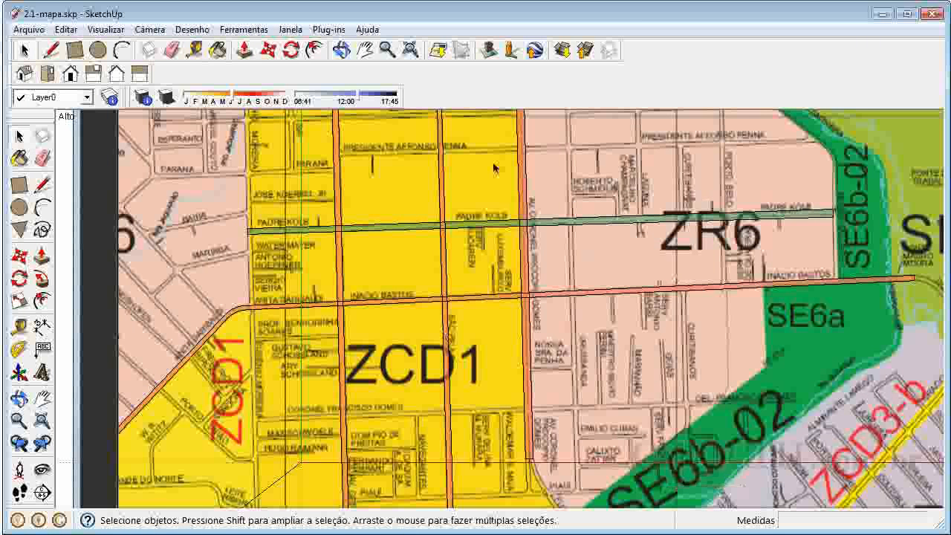